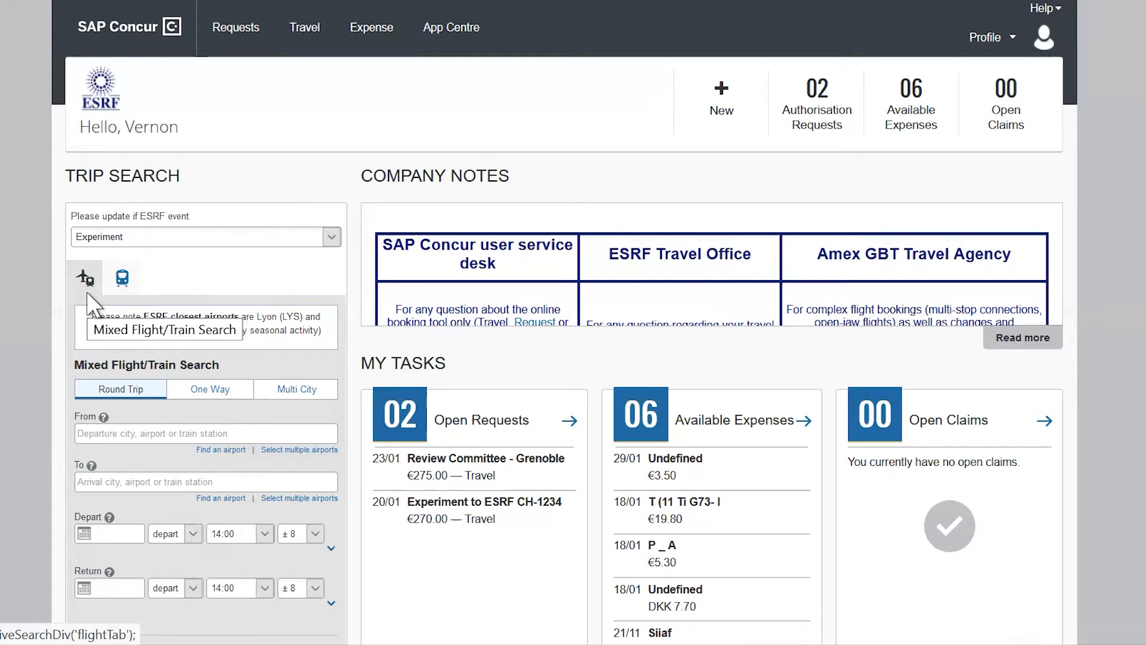
Use the mixed flight/train search for a round trip from MUC Munich Intl Airport to LYS Lyon St-Exupery Airport.
left_click(118, 289)
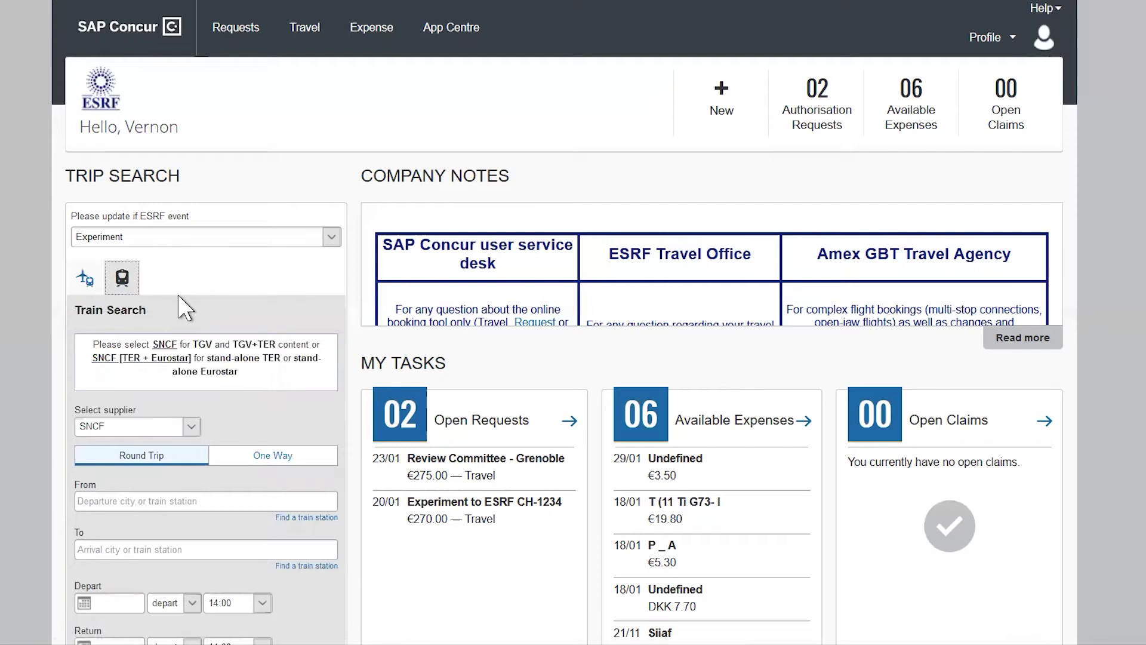
left_click(84, 278)
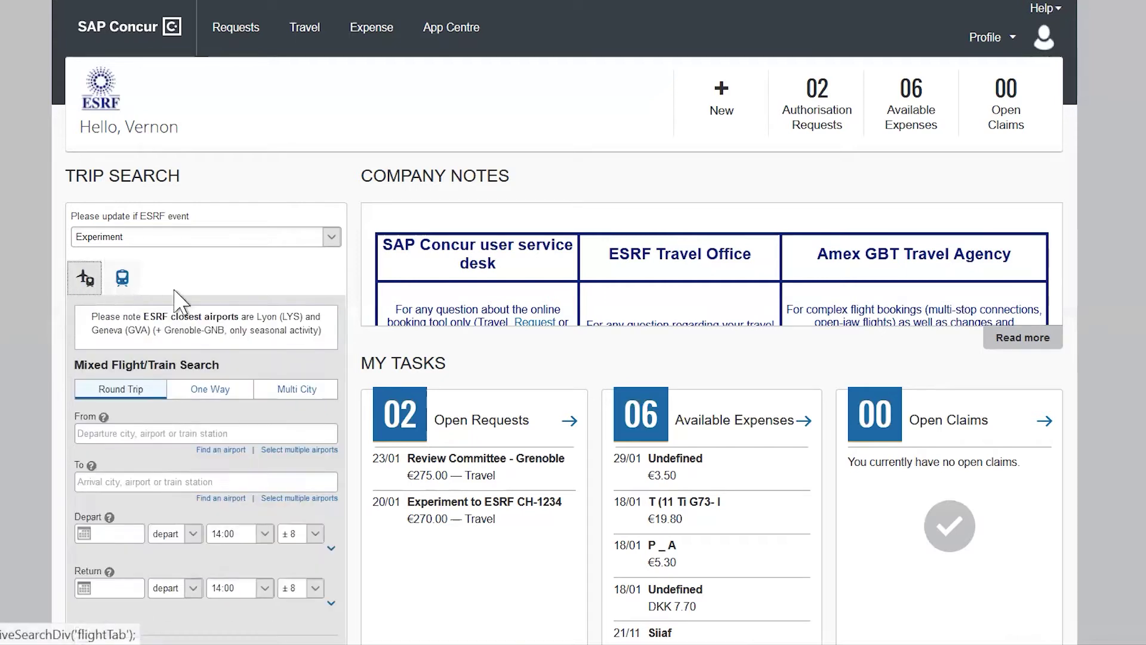
scroll(353, 343, "down", 2)
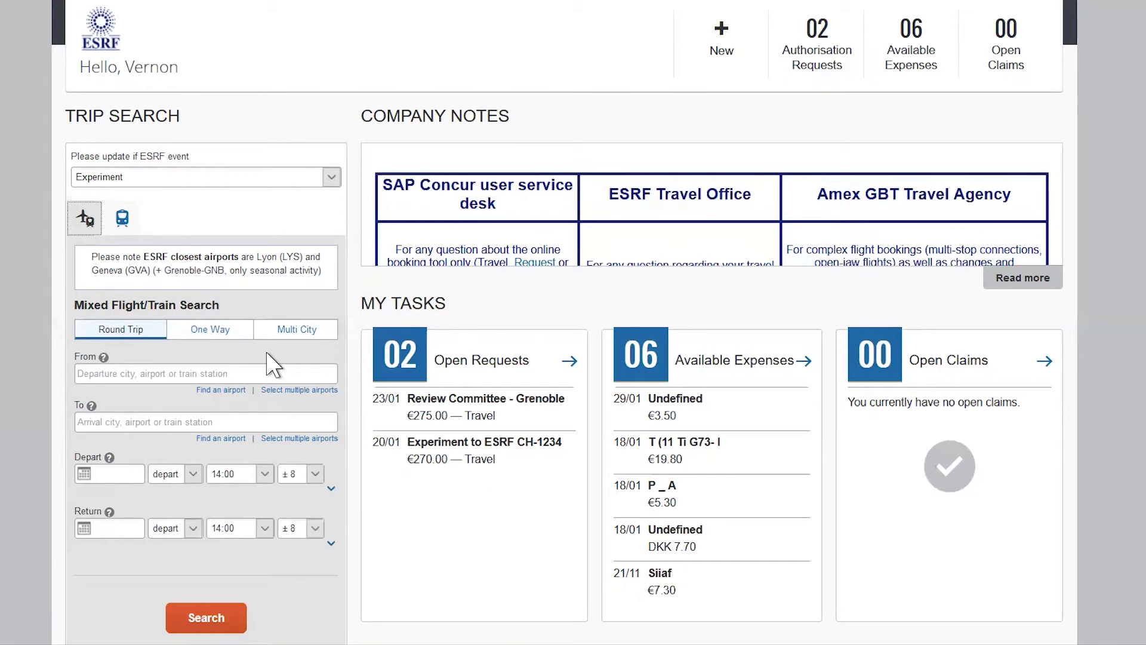
left_click(100, 373)
type("mu")
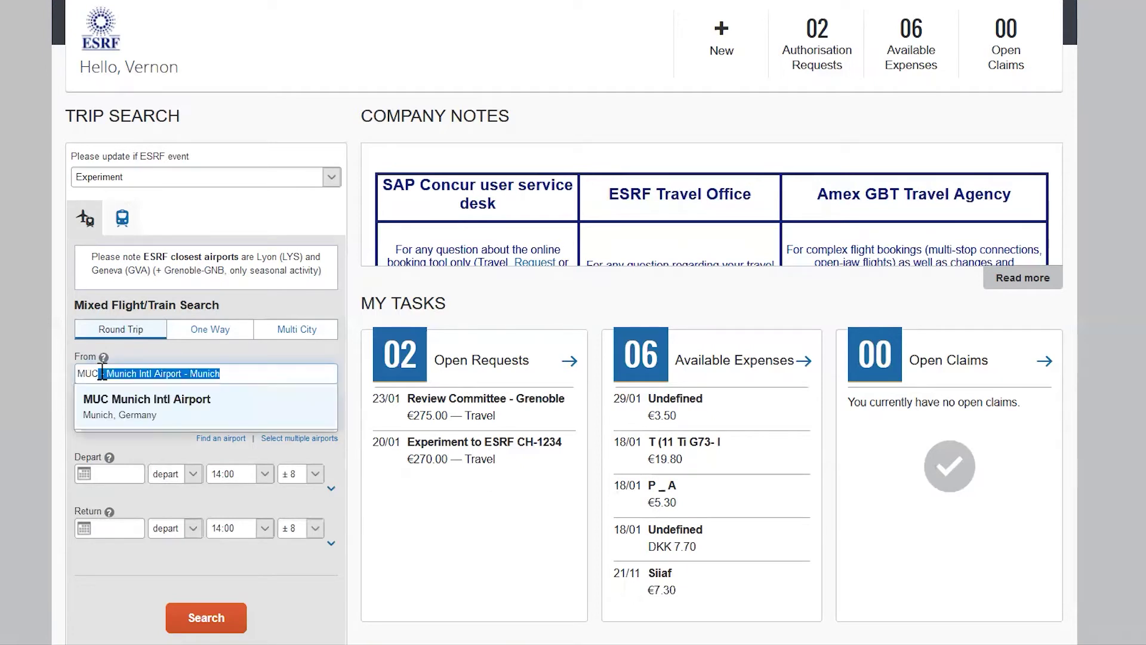
left_click(177, 416)
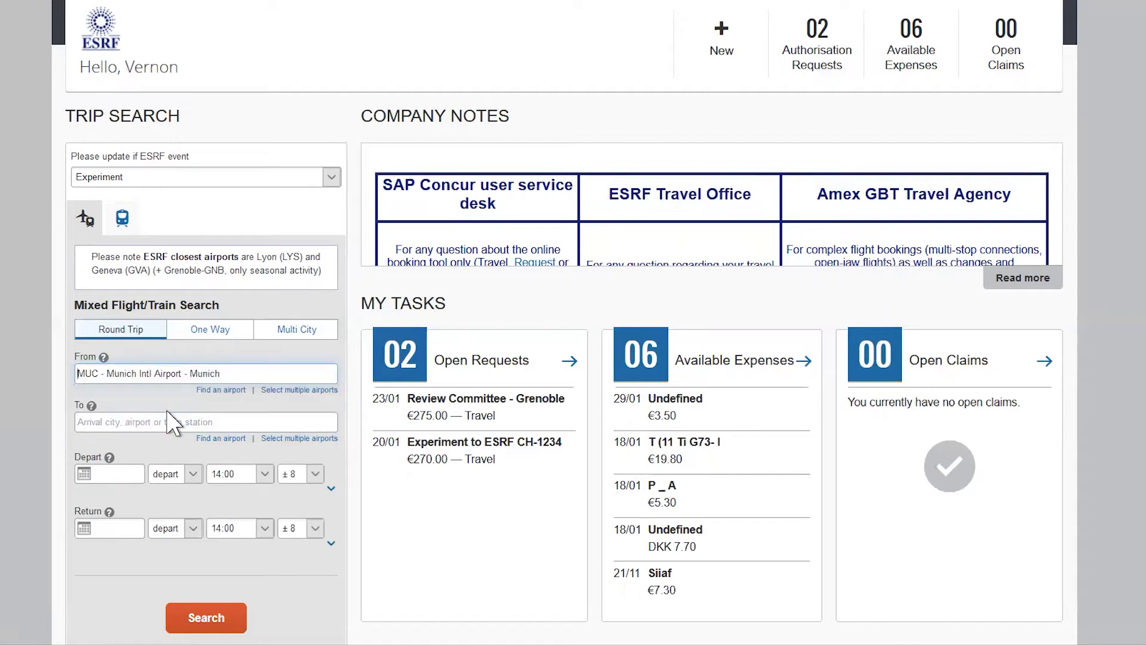
left_click(153, 423)
type("lys")
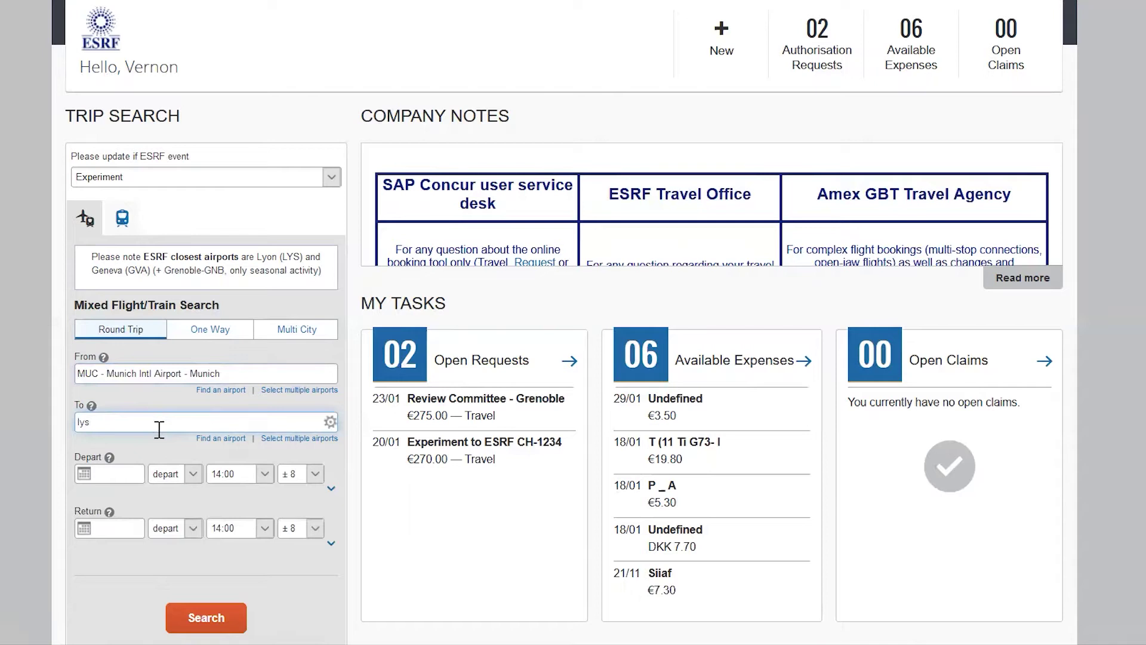
left_click(170, 457)
Set the departure date to 17/05/2021 and the return date to 19/05/2021, and run the trip search.
scroll(146, 467, "down", 1)
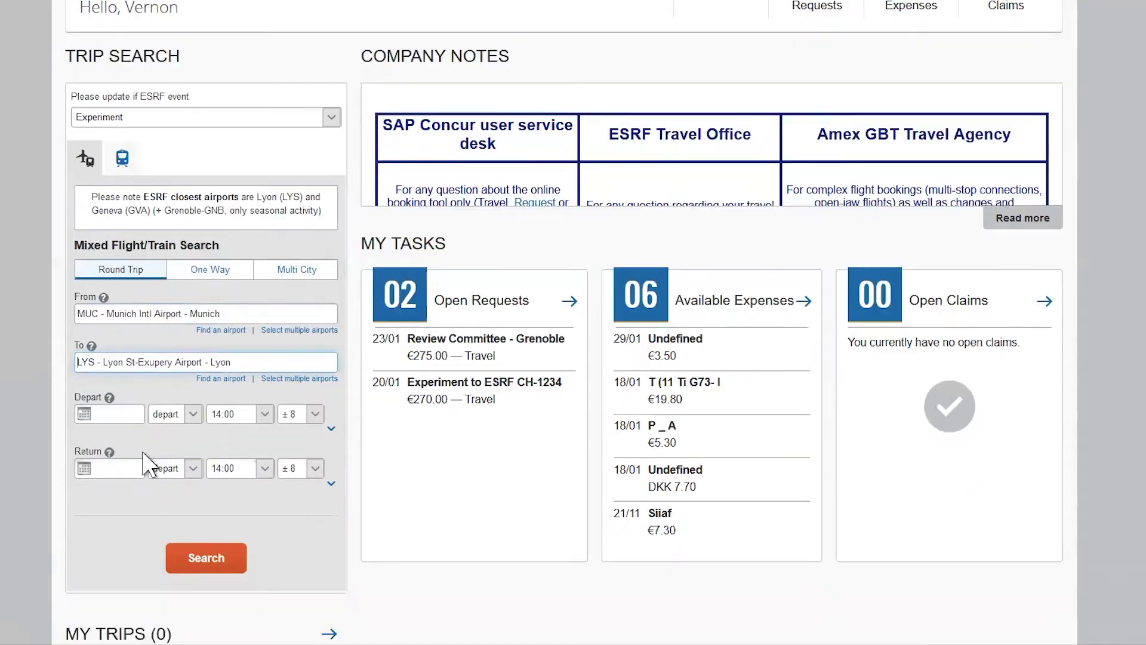
left_click(118, 418)
left_click(168, 431)
left_click(168, 431)
left_click(169, 431)
left_click(82, 512)
left_click(116, 474)
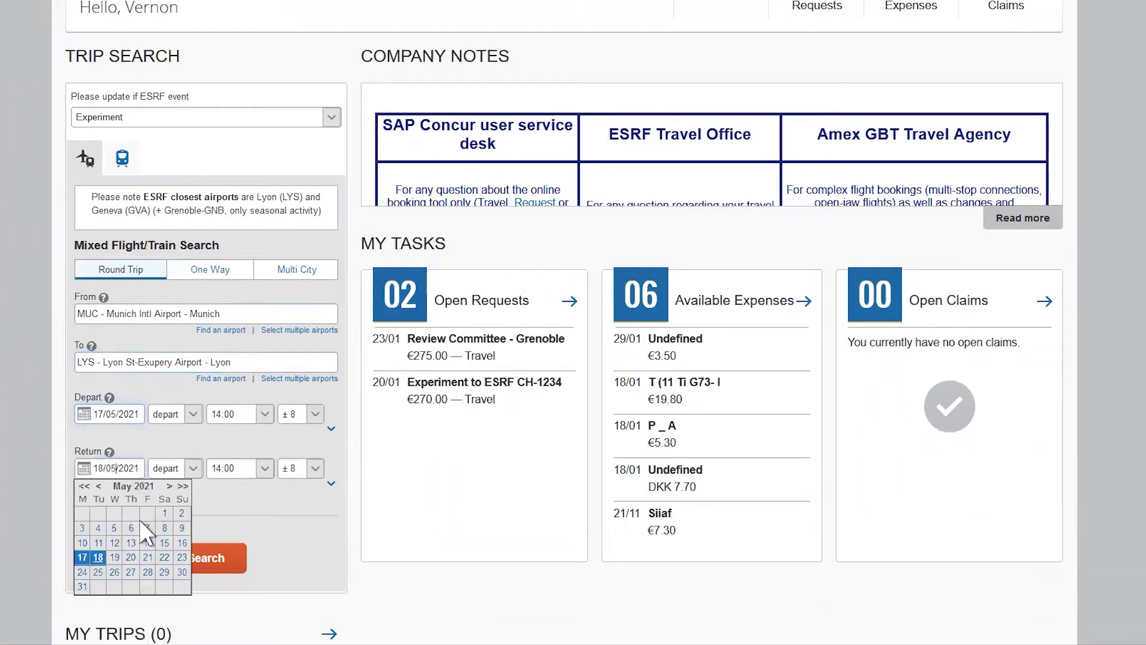
left_click(113, 552)
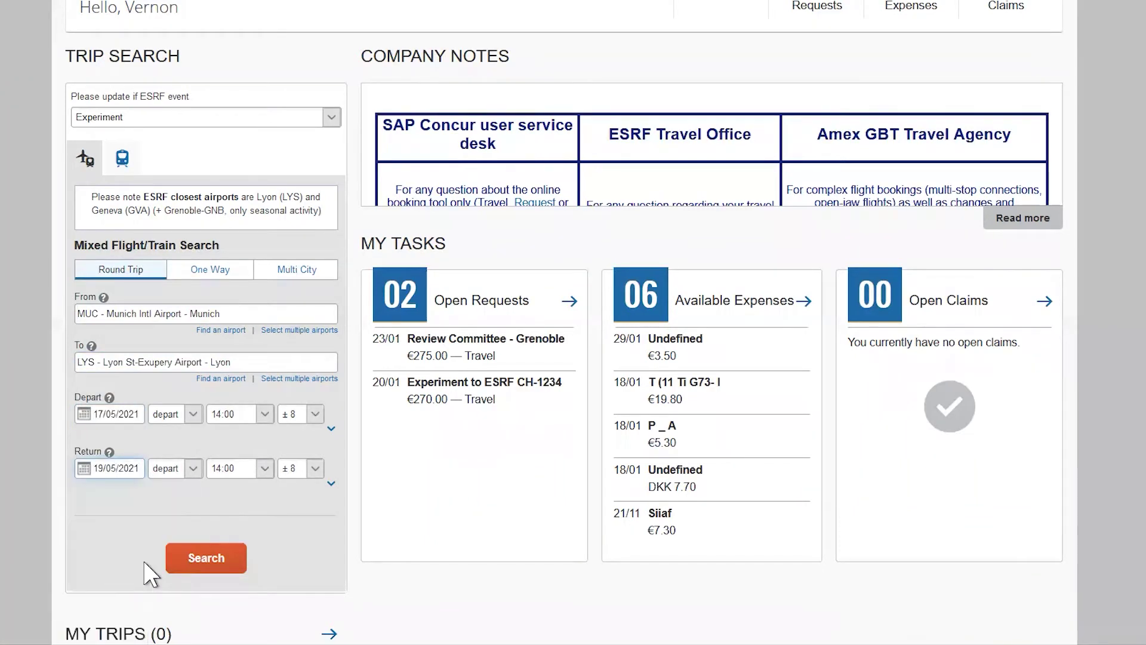
left_click(208, 564)
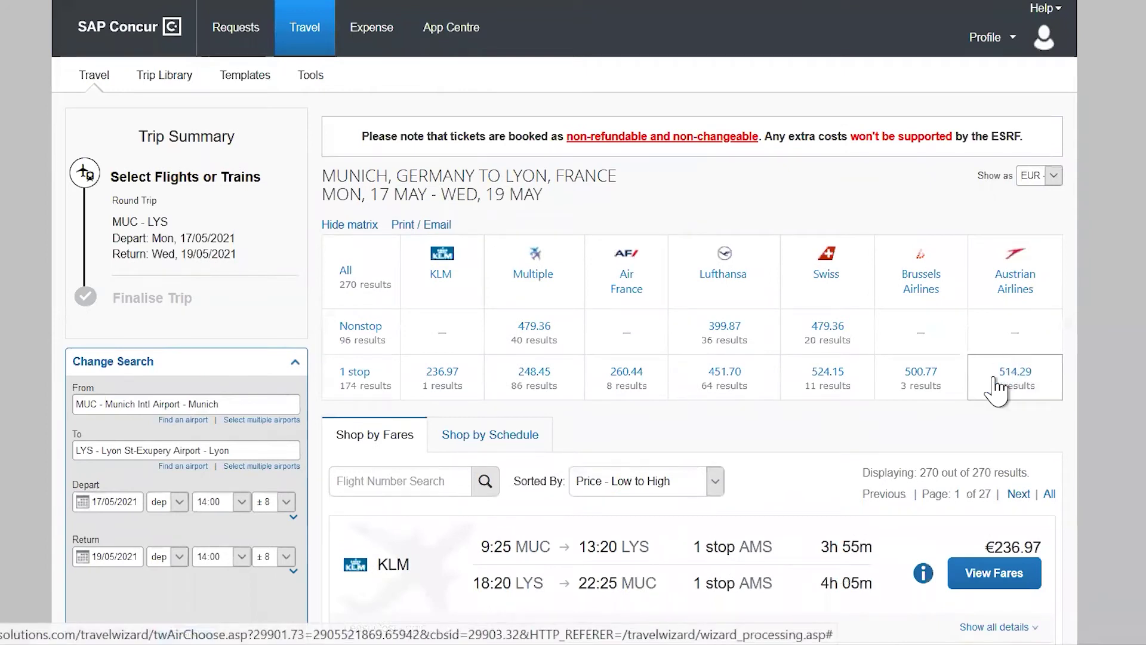
Show the fares of the least-cost KLM option leaving Munich at 9:25 and returning from Lyon at 18:20.
scroll(1137, 451, "down", 3)
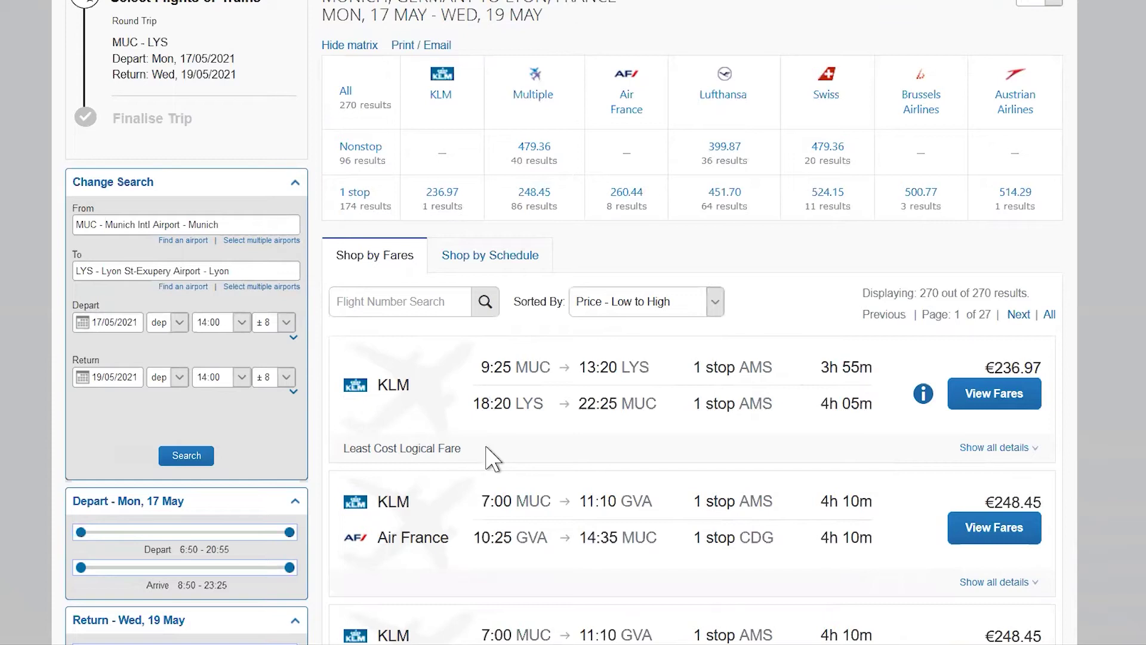
scroll(564, 323, "down", 1)
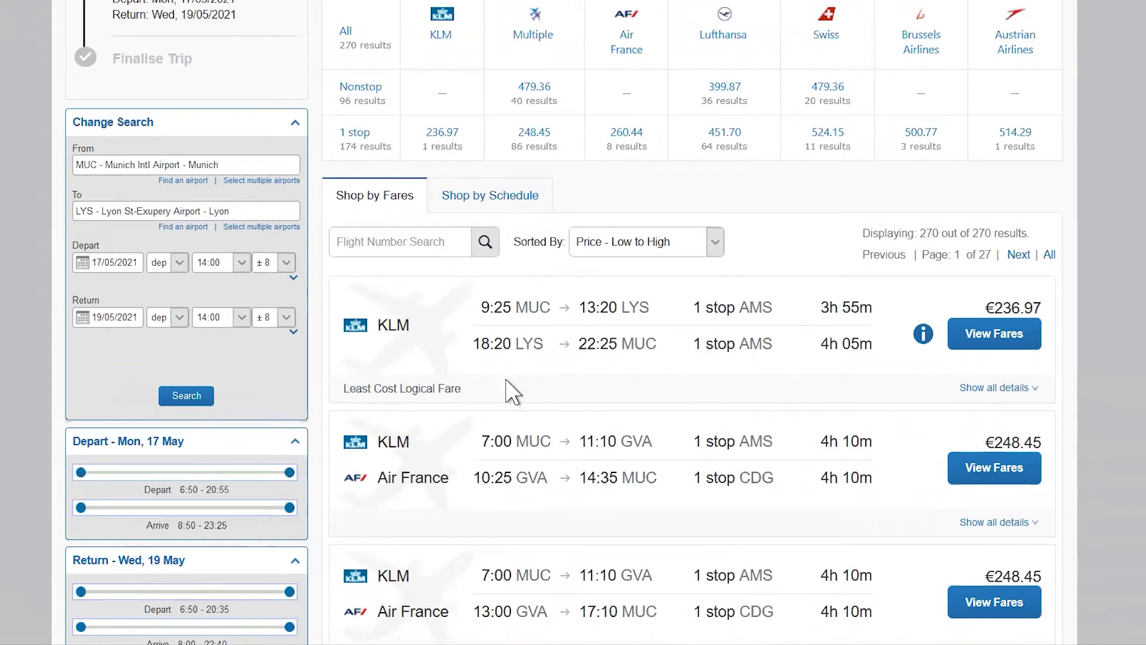
scroll(512, 378, "down", 2)
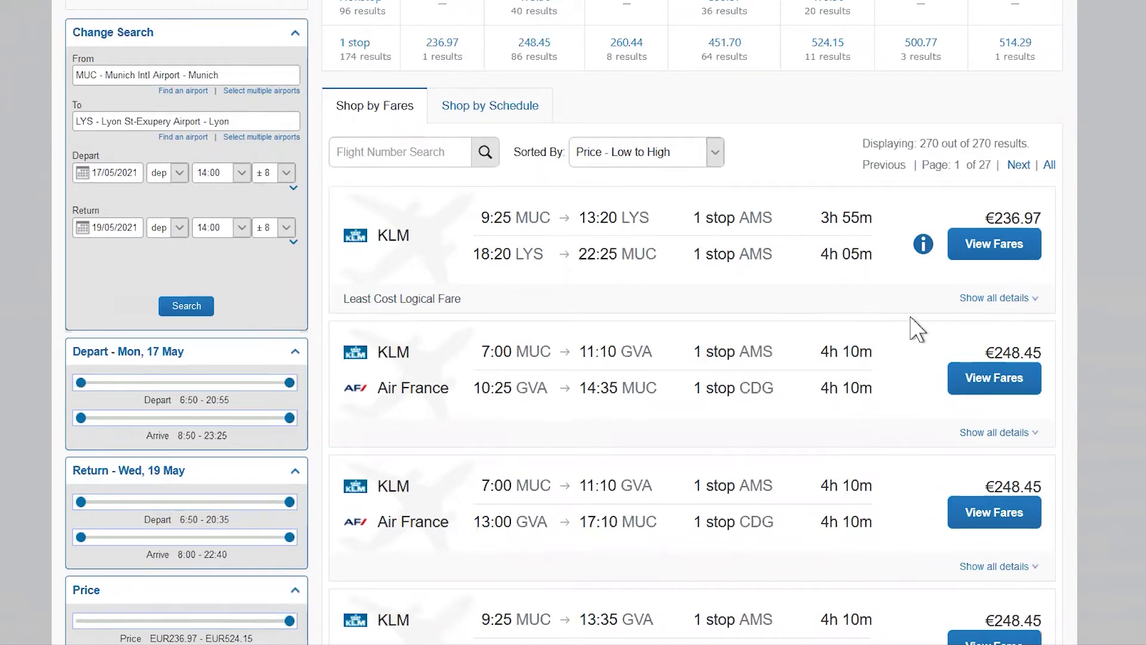
left_click(1005, 252)
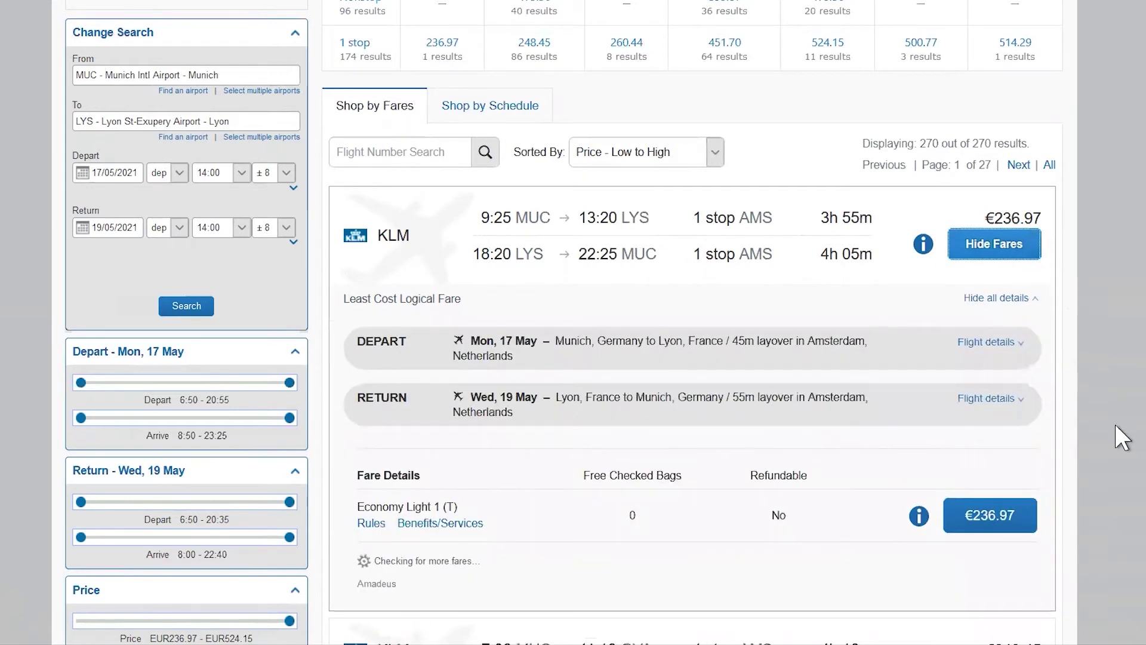
Read the travel policy notes for the Economy Light 1 and Economy Standard fares, closing each note.
scroll(1113, 420, "down", 3)
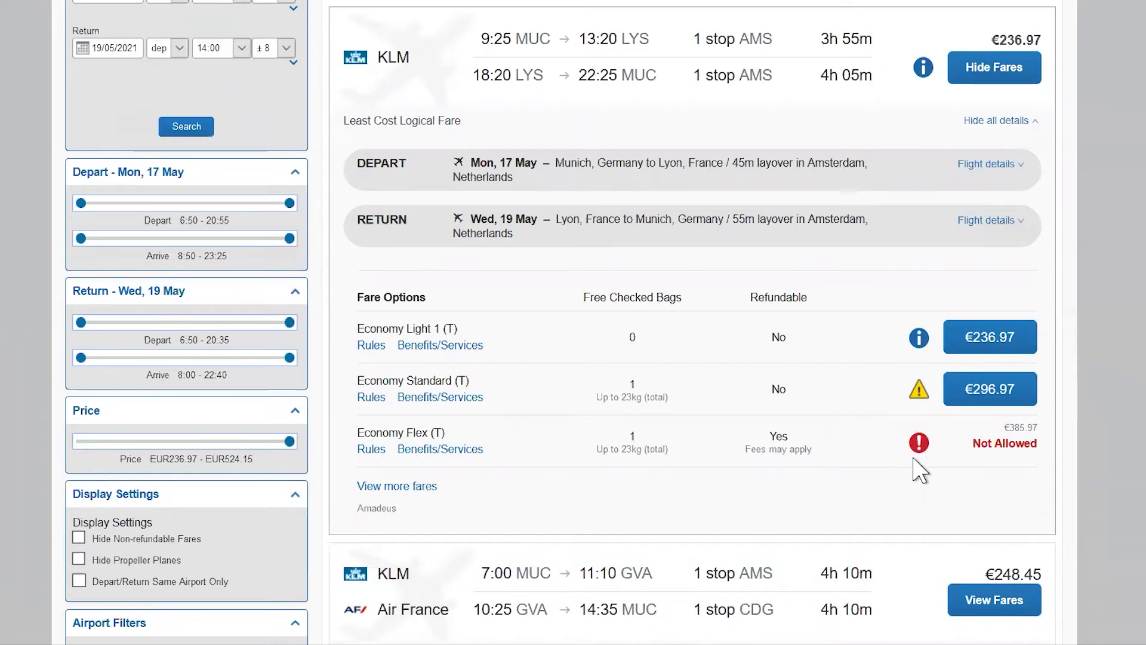
left_click(919, 340)
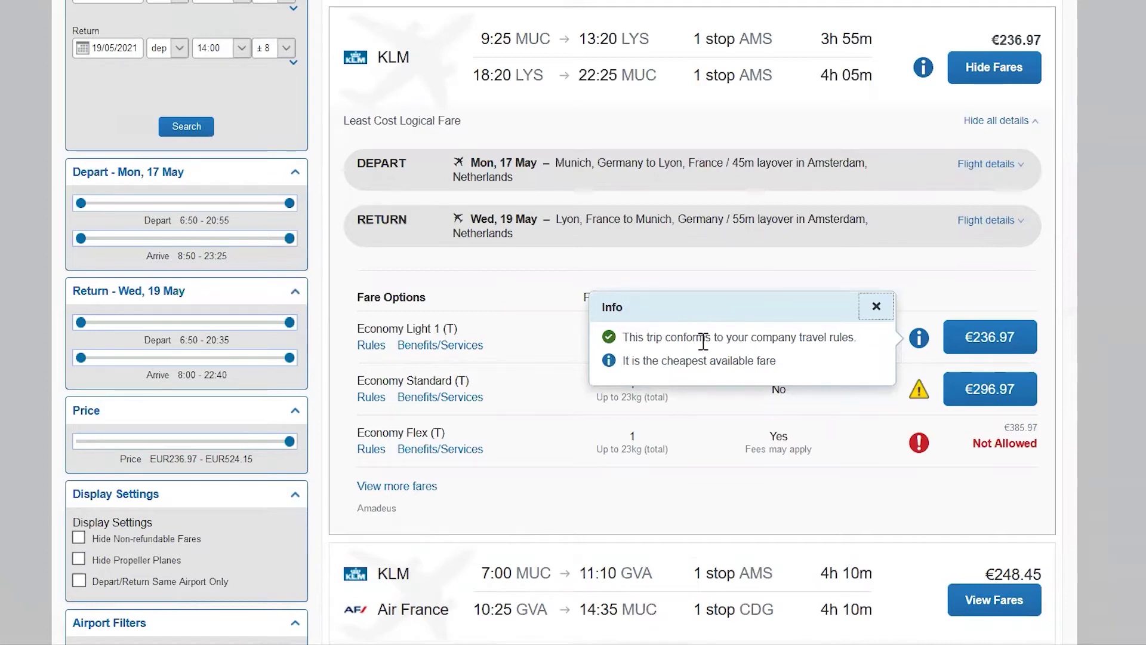
left_click(876, 307)
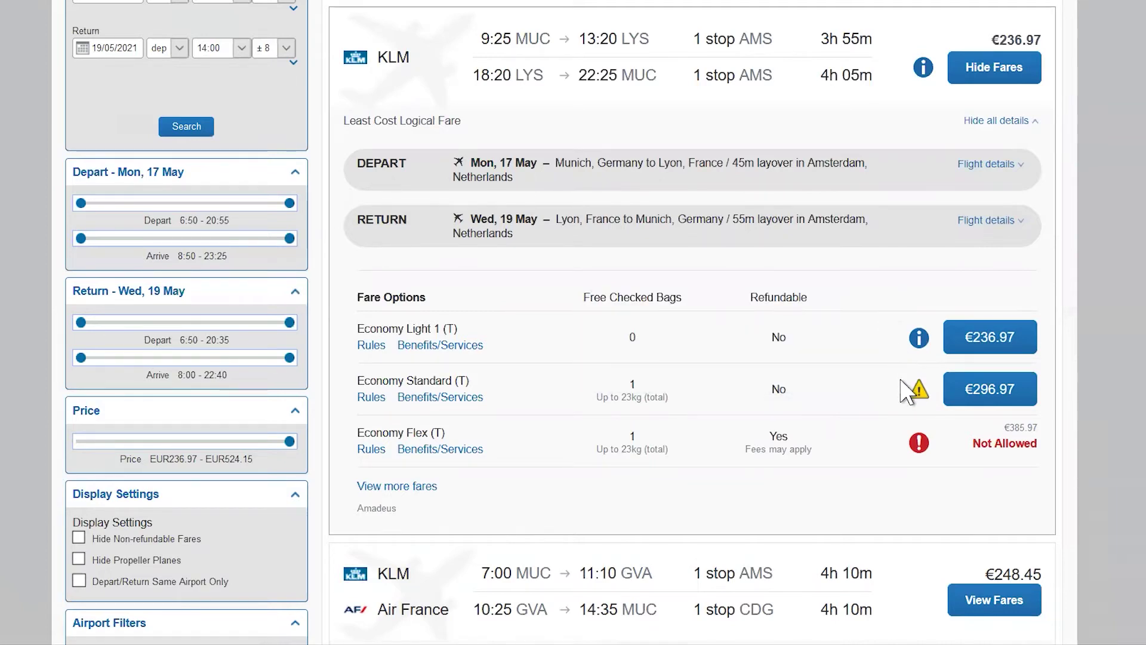
left_click(918, 394)
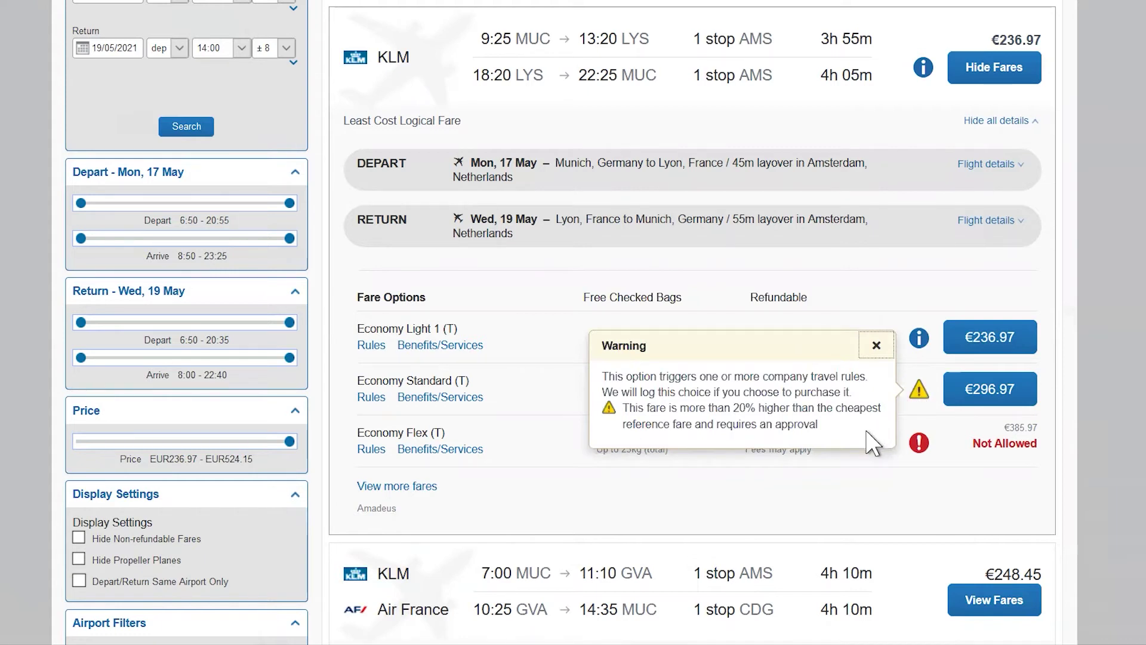
left_click(876, 346)
View the list of justification reasons for choosing the €296.97 Economy Standard fare, and close the dialog without saving.
left_click(961, 381)
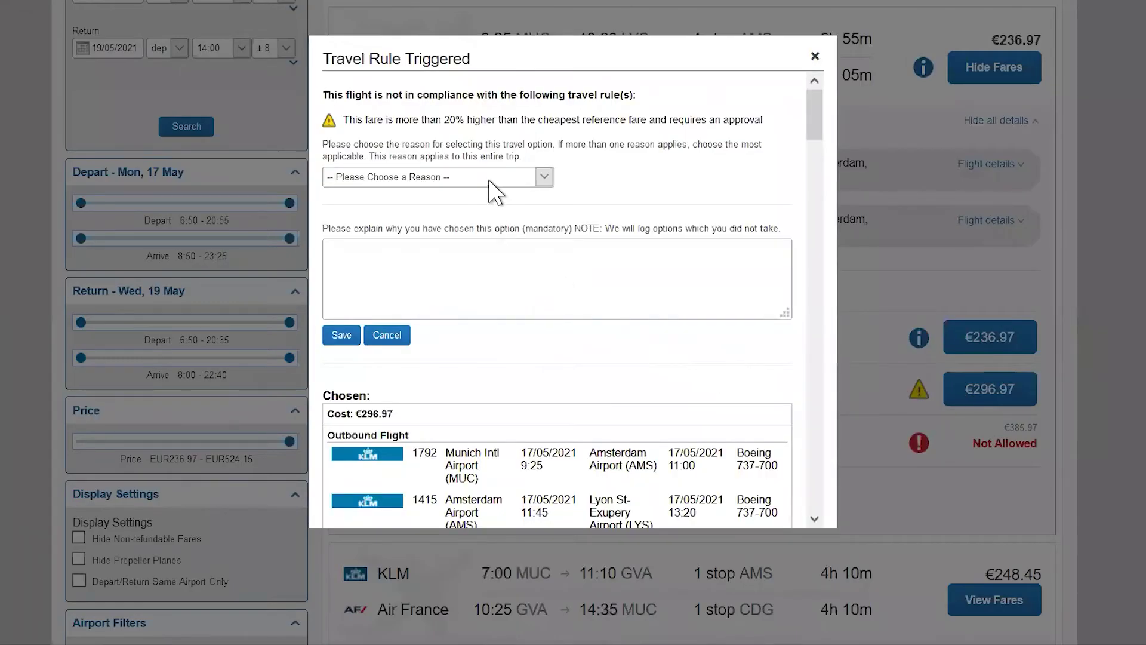
left_click(490, 179)
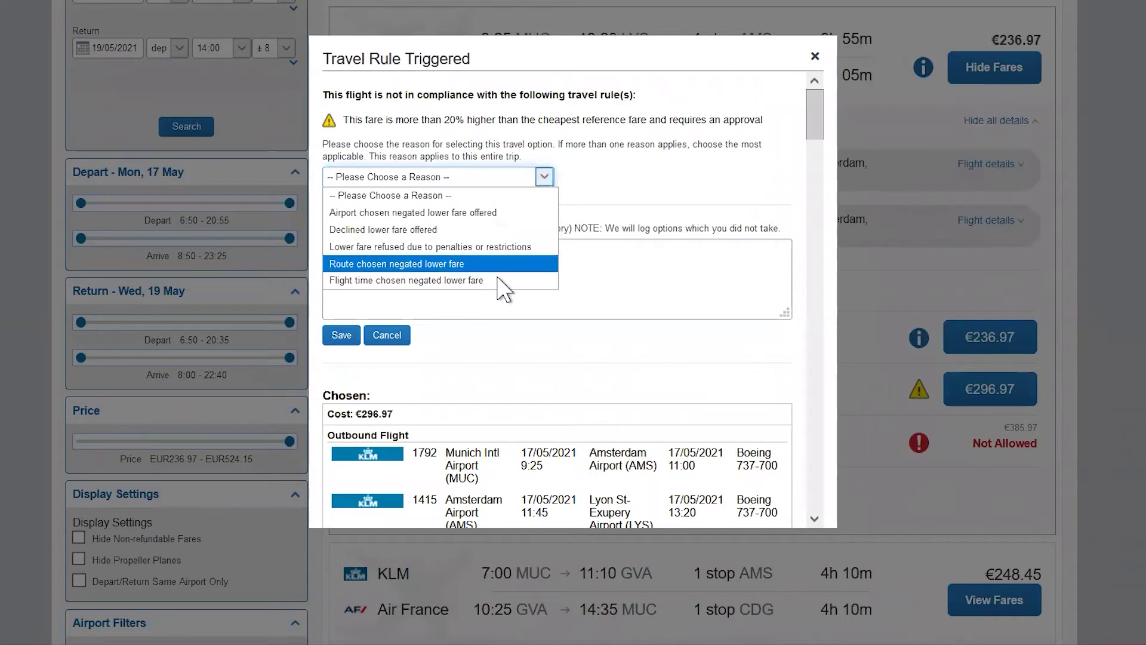
left_click(814, 55)
left_click(814, 56)
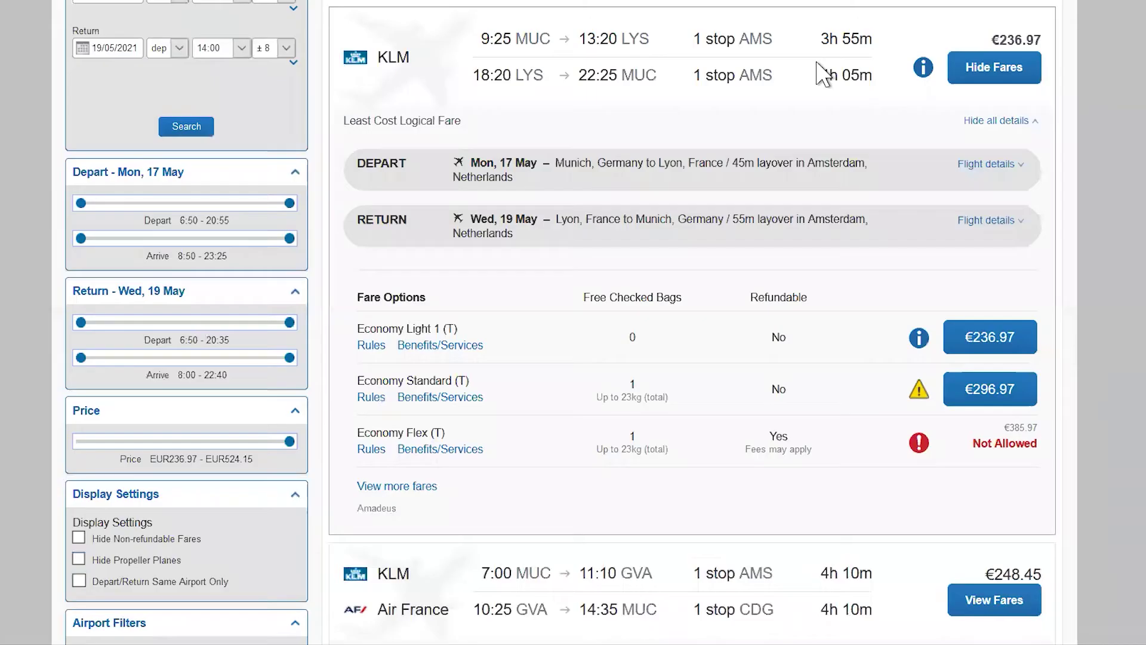
Read the travel policy note for the Economy Flex fare, and select the Economy Light 1 fare at €236.97.
left_click(918, 448)
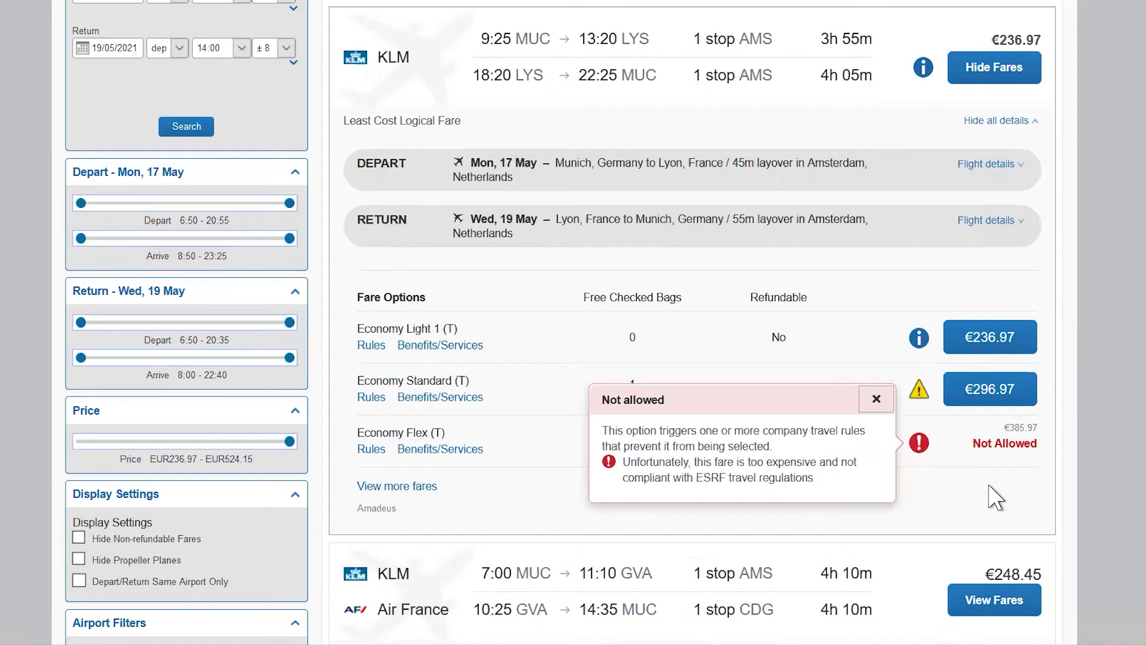
left_click(887, 401)
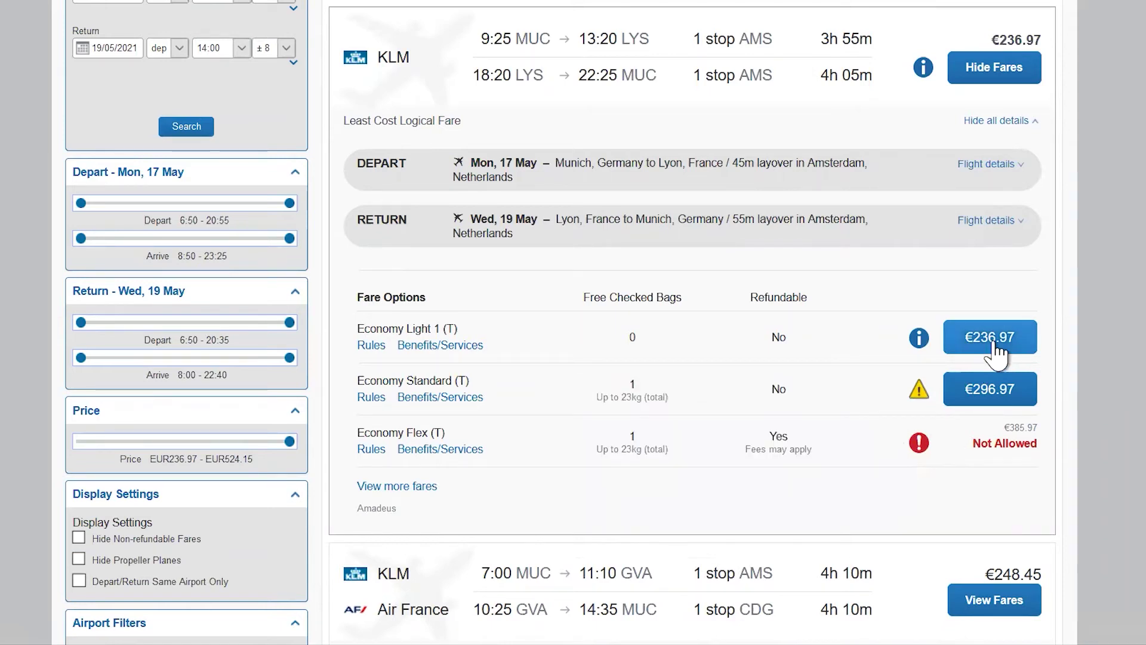
left_click(993, 345)
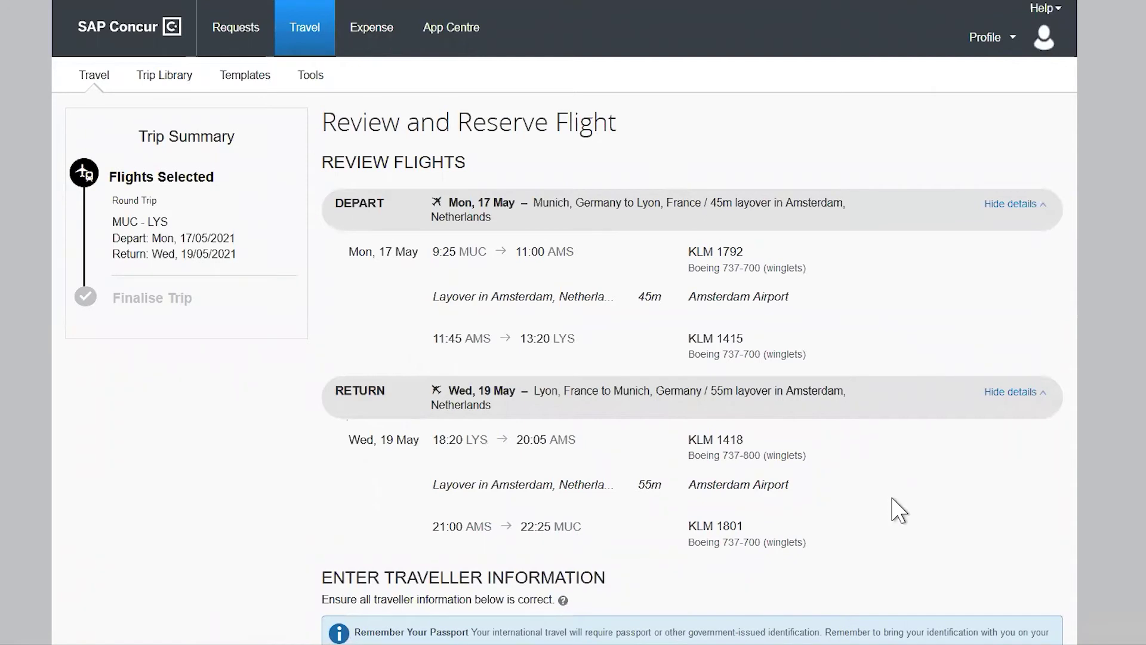
Review the flights, traveller information, seats, price summary and payment method, and reserve the flight.
scroll(892, 504, "down", 1)
scroll(878, 486, "down", 3)
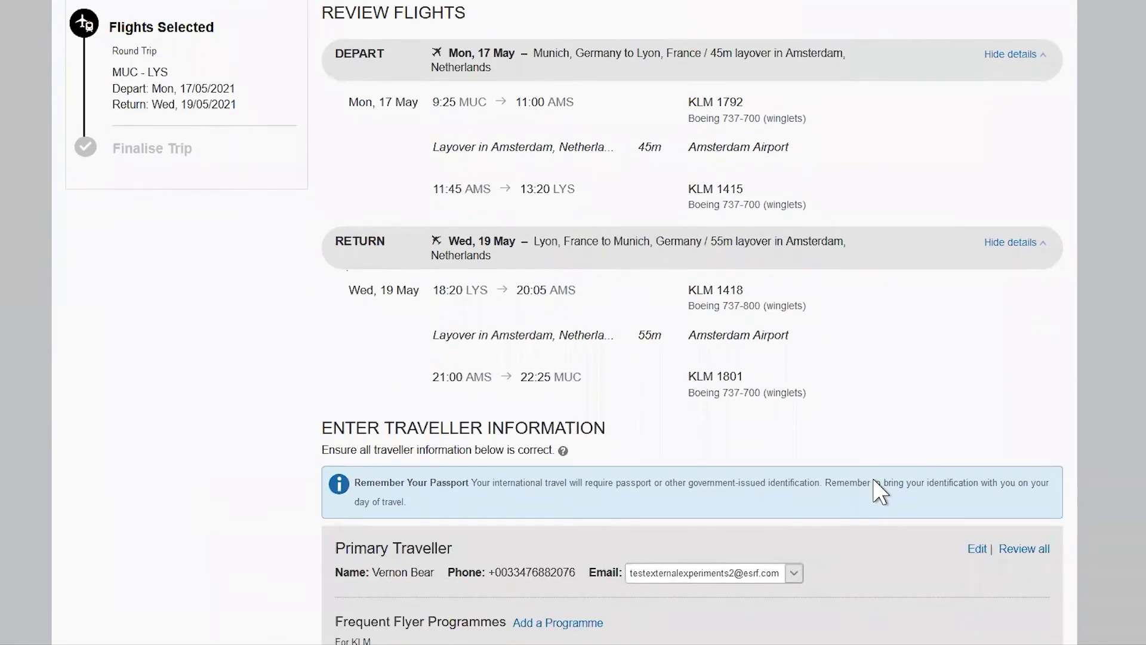
scroll(873, 479, "down", 3)
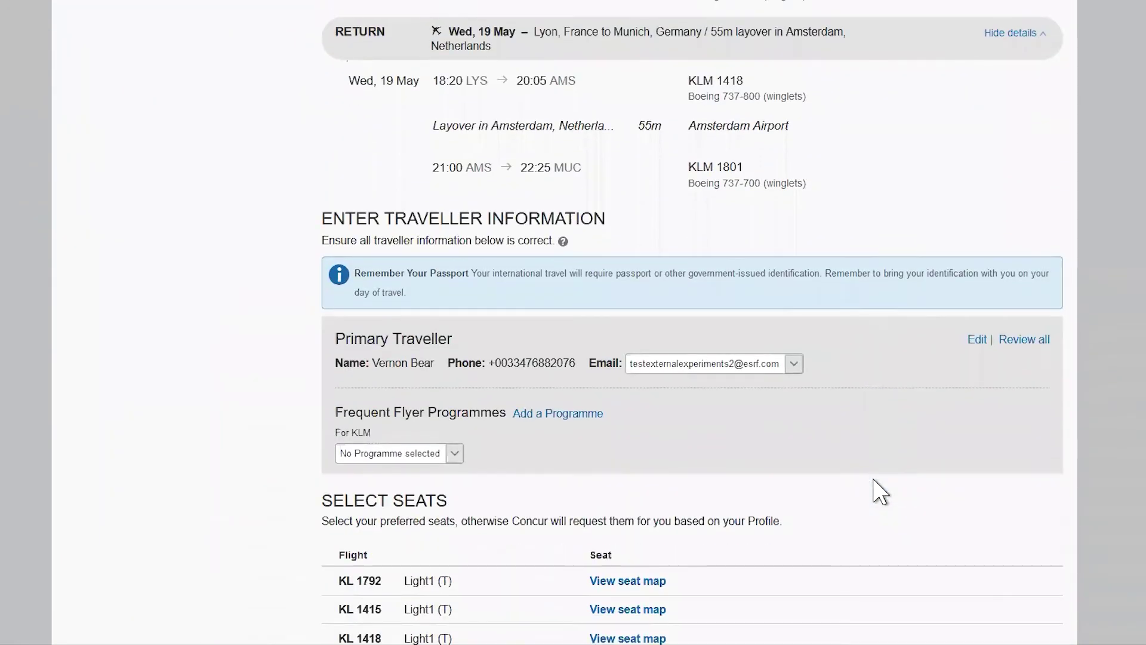
scroll(883, 491, "down", 1)
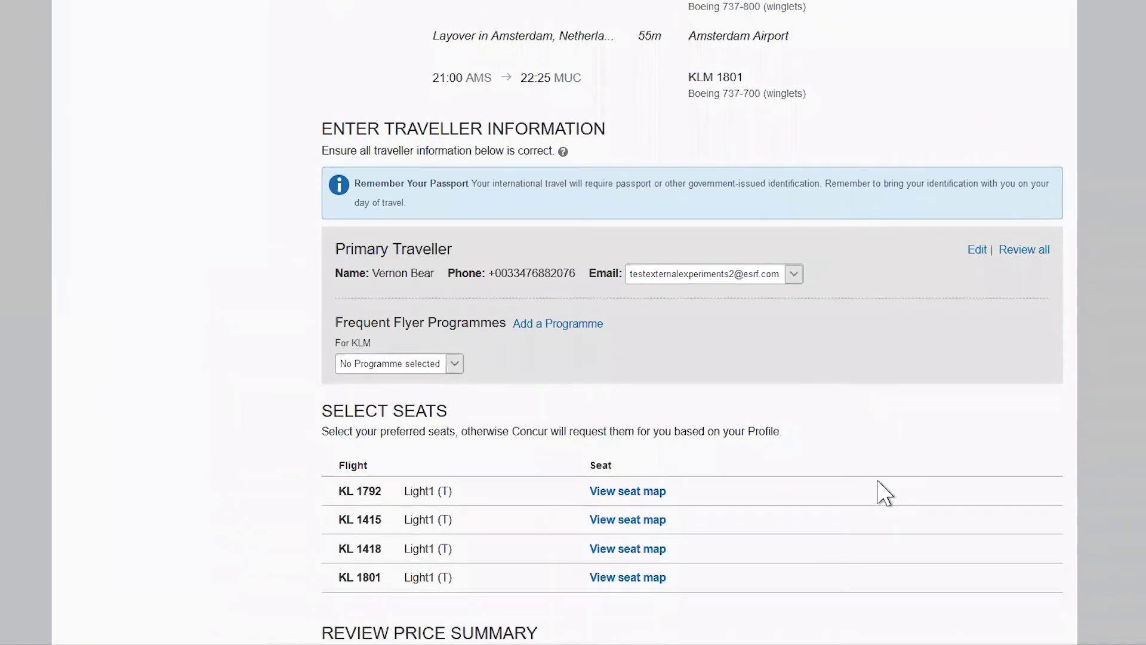
scroll(883, 491, "down", 1)
scroll(877, 490, "down", 1)
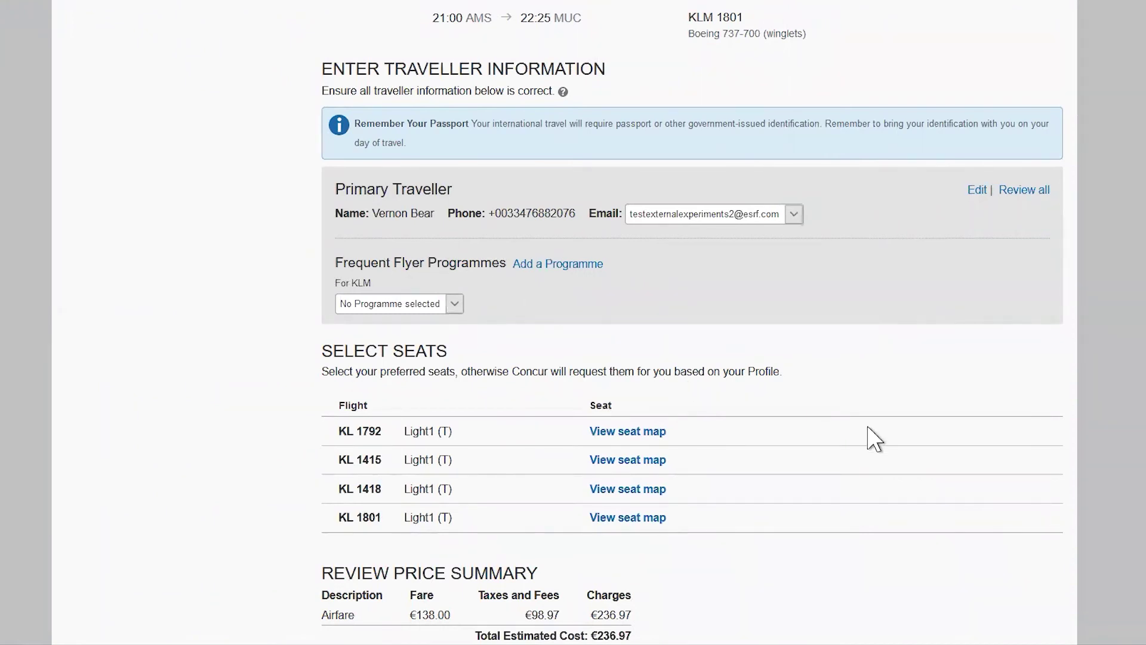
scroll(874, 439, "down", 5)
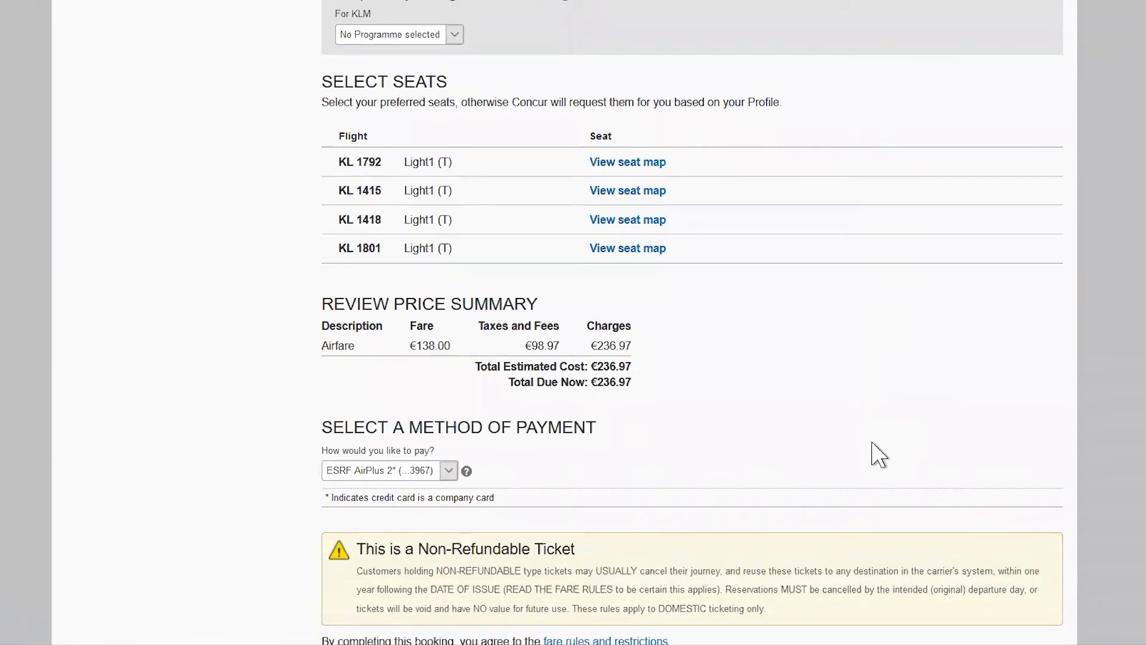
scroll(878, 455, "down", 2)
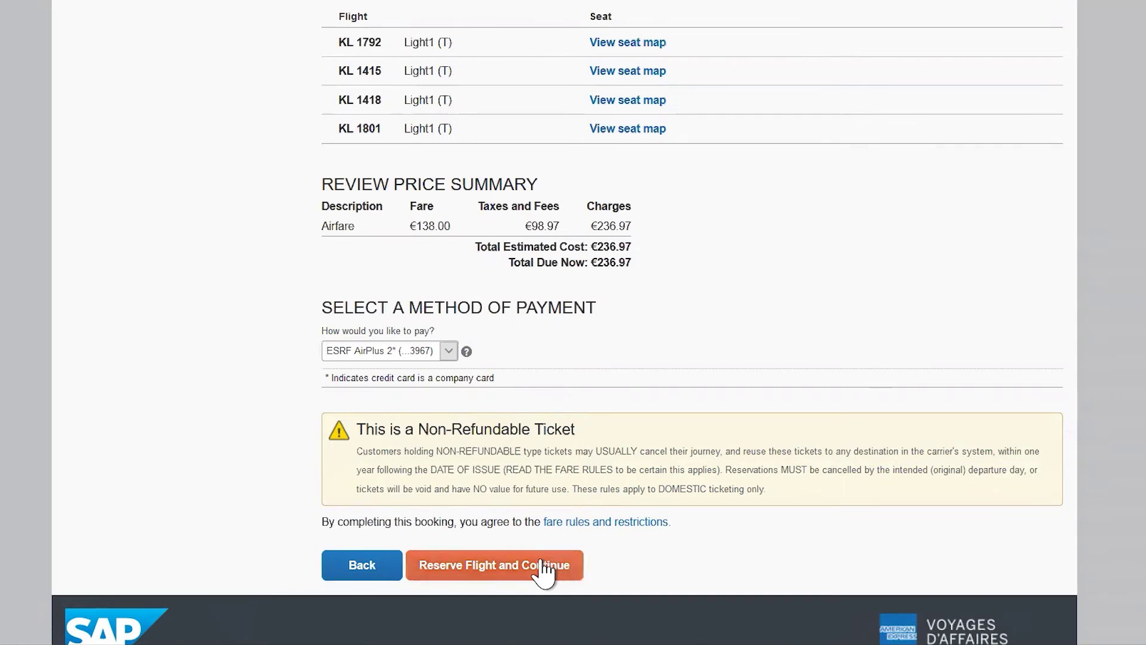
left_click(480, 576)
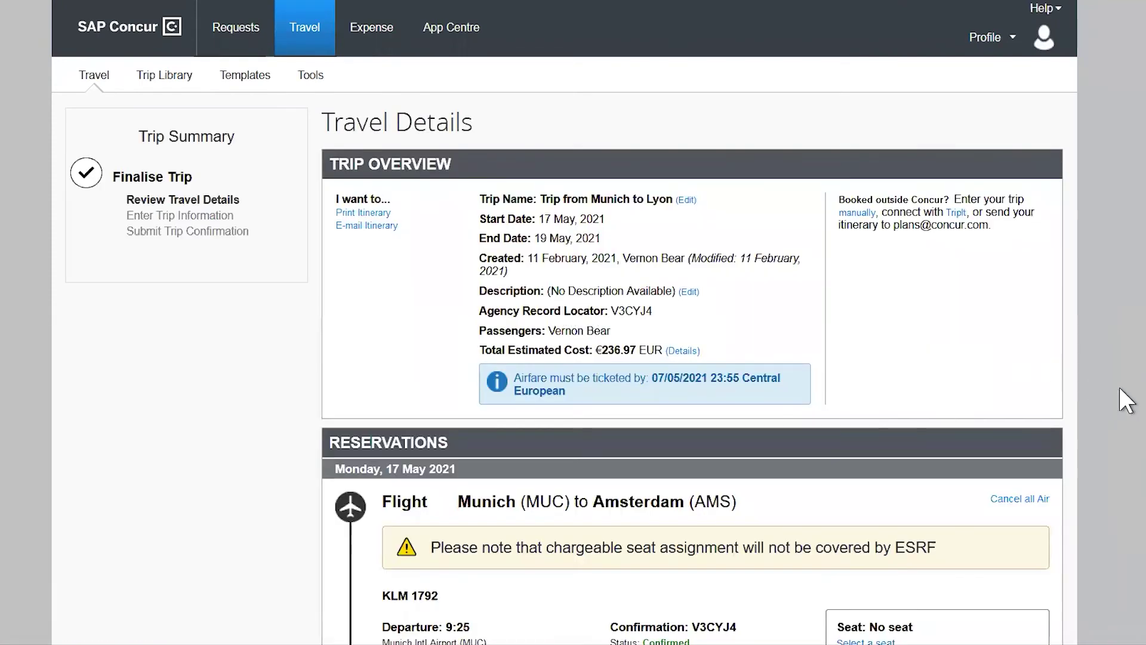
Review the travel details, including the flight reservations and the total estimated cost, and continue to the trip booking information.
scroll(1134, 399, "down", 2)
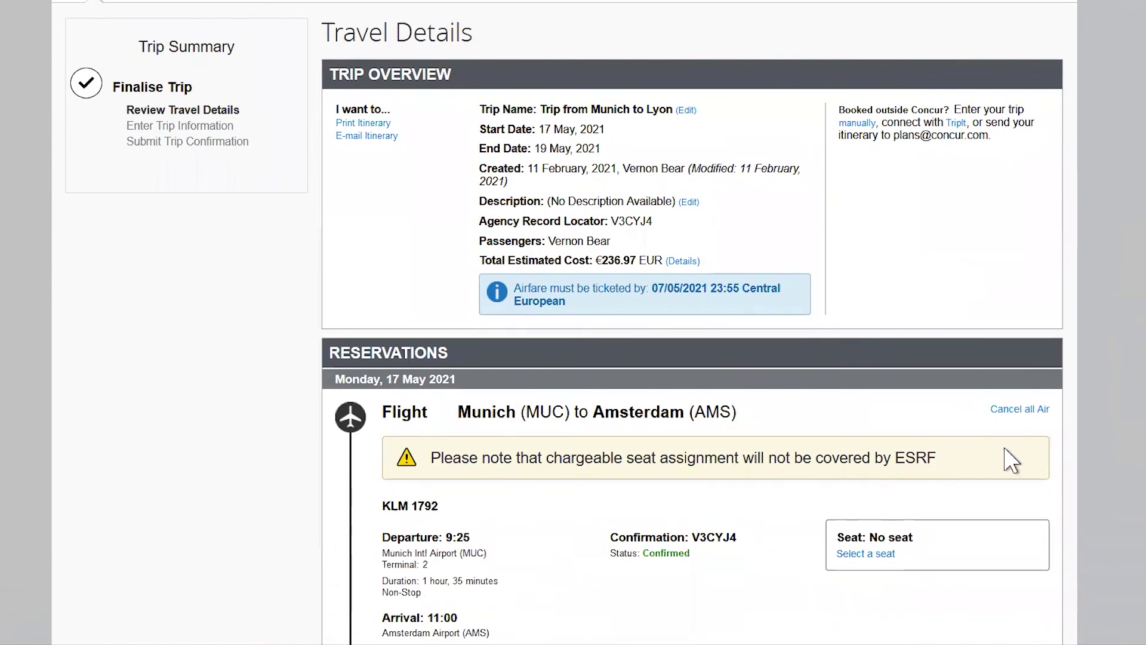
scroll(1021, 478, "down", 2)
scroll(1025, 495, "down", 8)
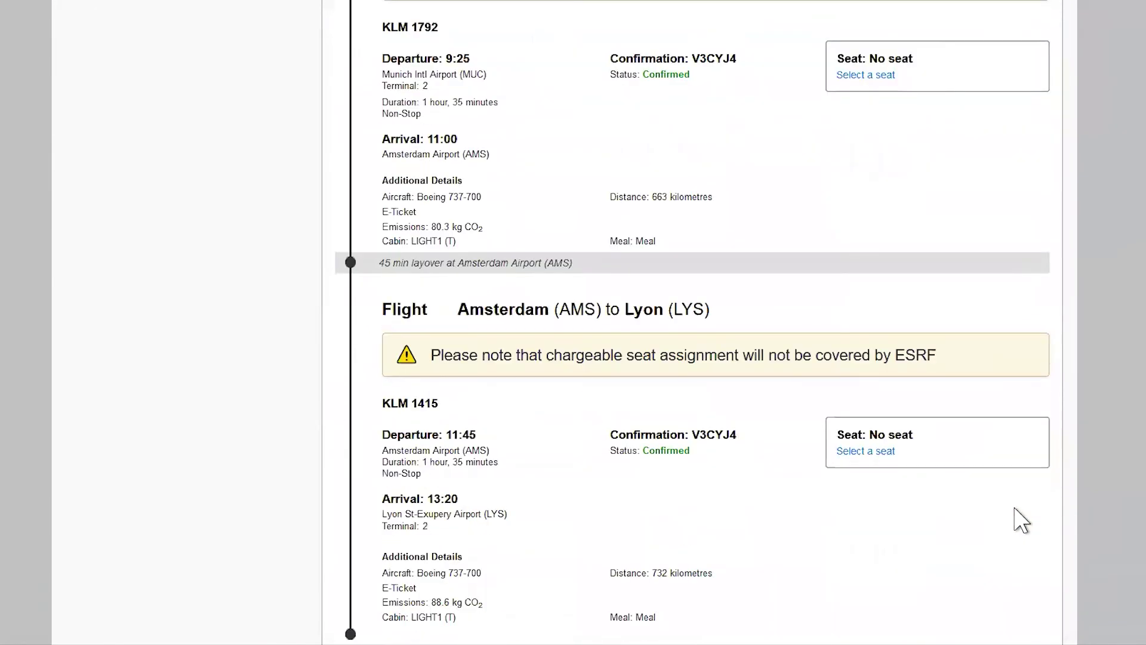
scroll(1016, 512, "down", 3)
scroll(1015, 517, "down", 11)
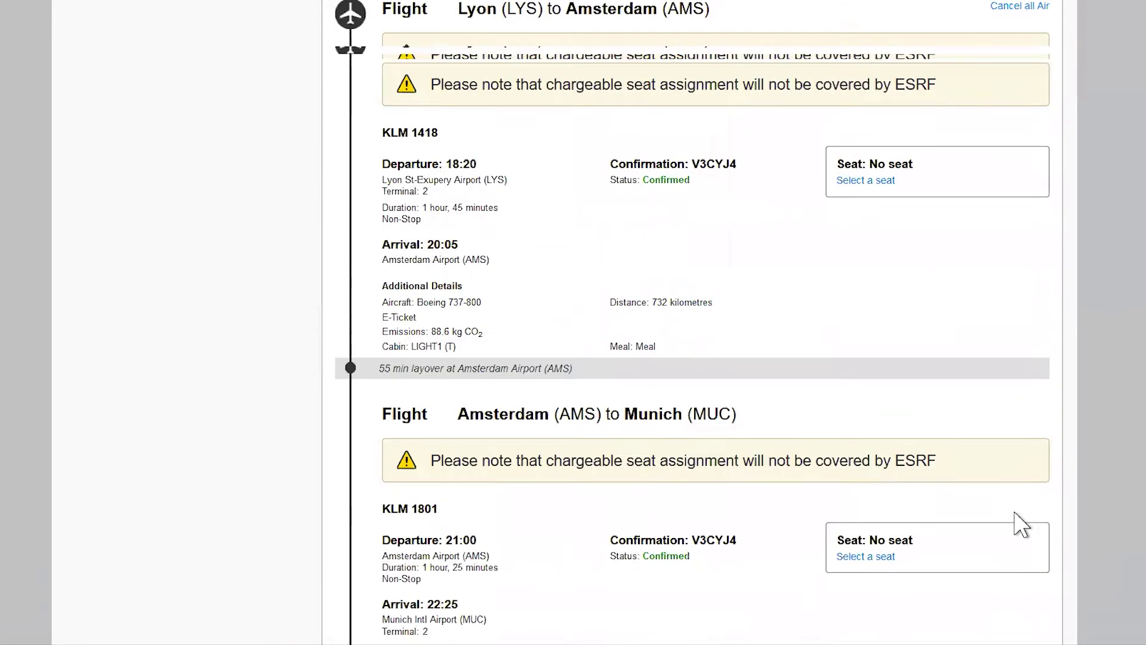
scroll(1020, 528, "down", 4)
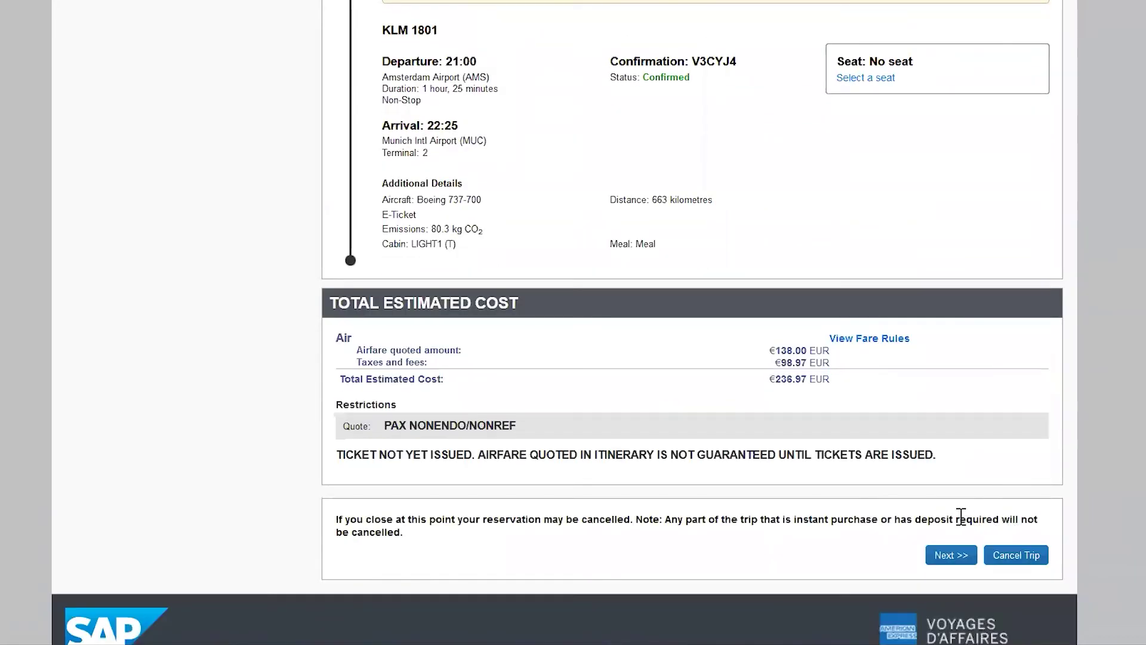
left_click(951, 557)
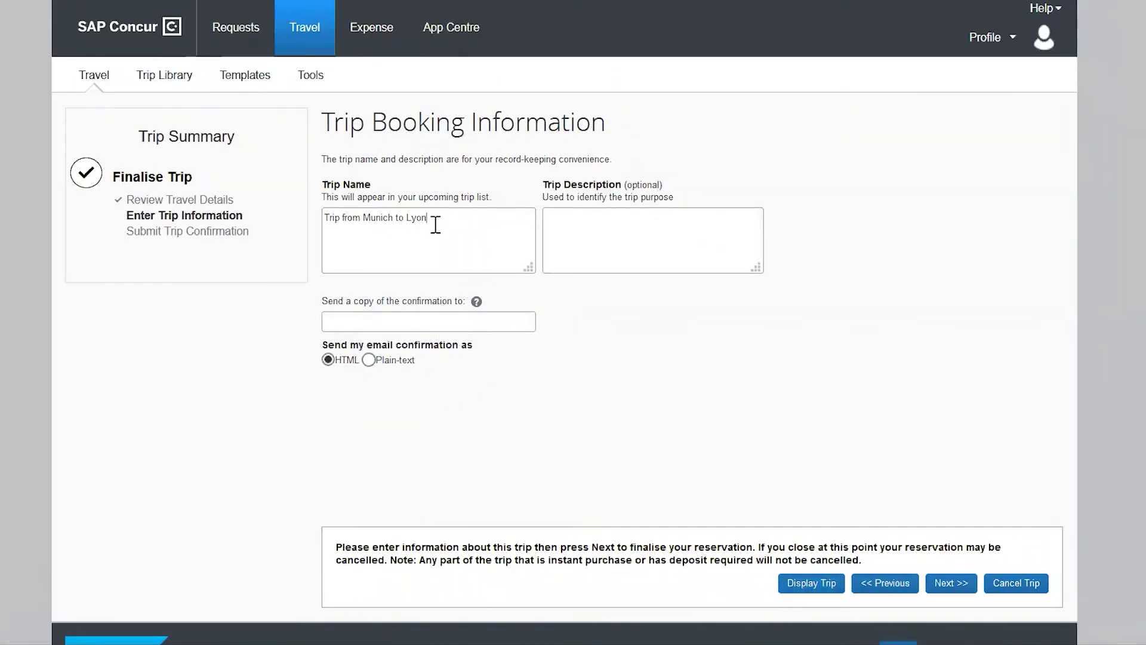
Rename the trip as "Experiment to ESRF" and continue to the trip confirmation.
left_click_drag(435, 222, 271, 225)
type("Experiment to ESRF")
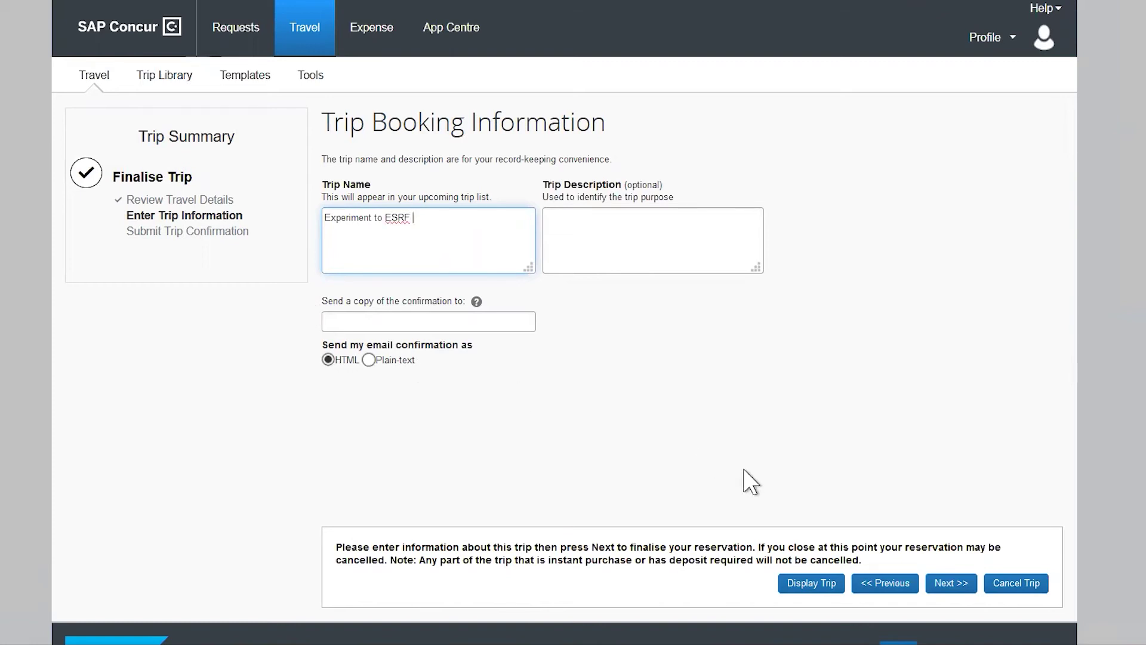
left_click(457, 320)
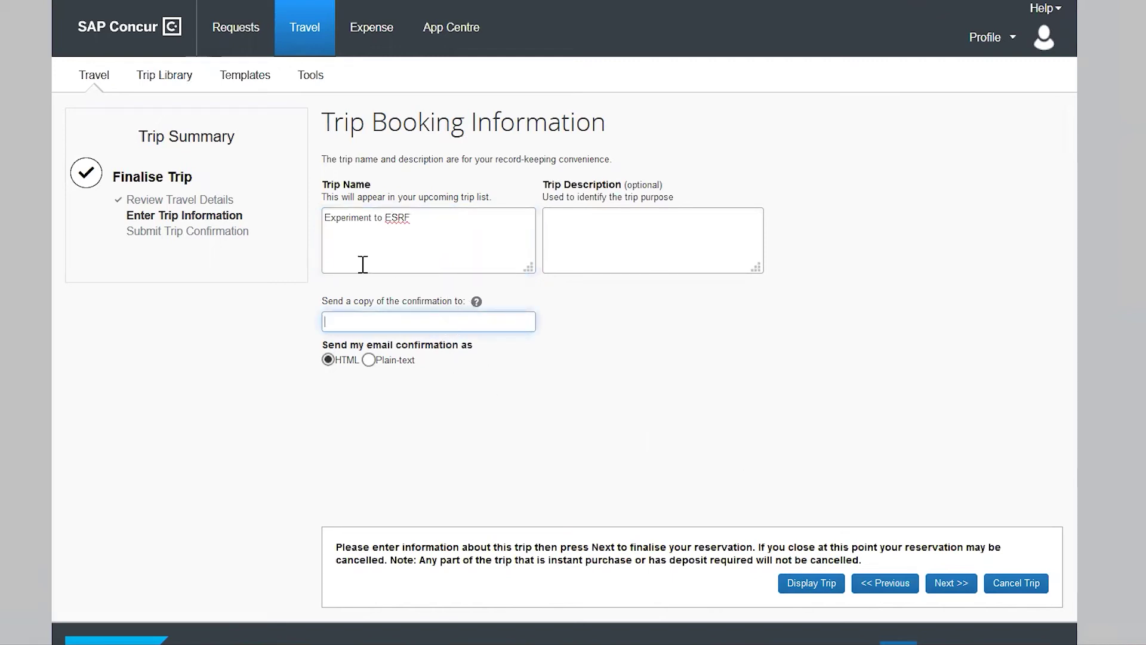
left_click(957, 587)
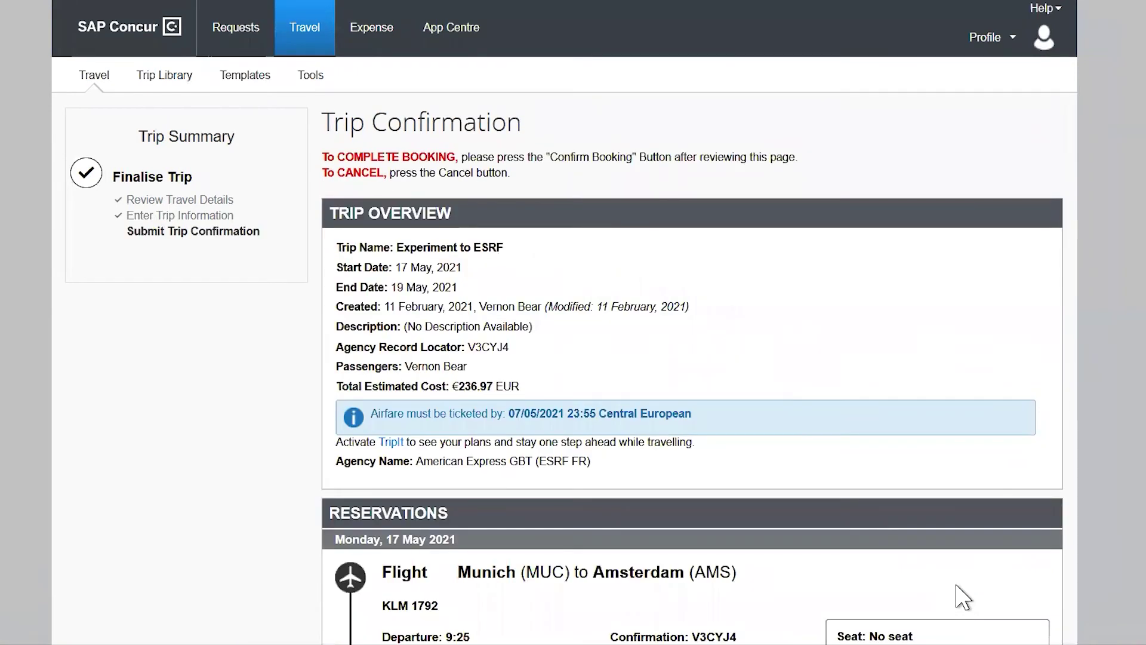
Review the trip overview, reservations and cost on the trip confirmation, and confirm the booking.
scroll(889, 376, "down", 1)
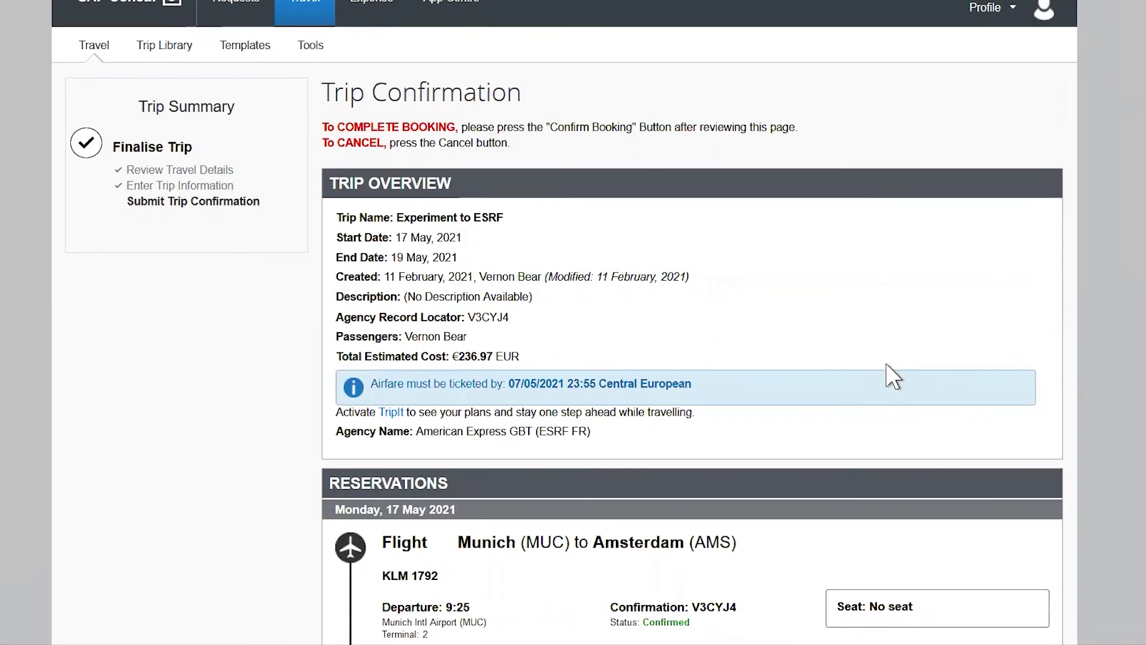
scroll(892, 382, "down", 5)
scroll(899, 397, "down", 12)
scroll(902, 421, "down", 10)
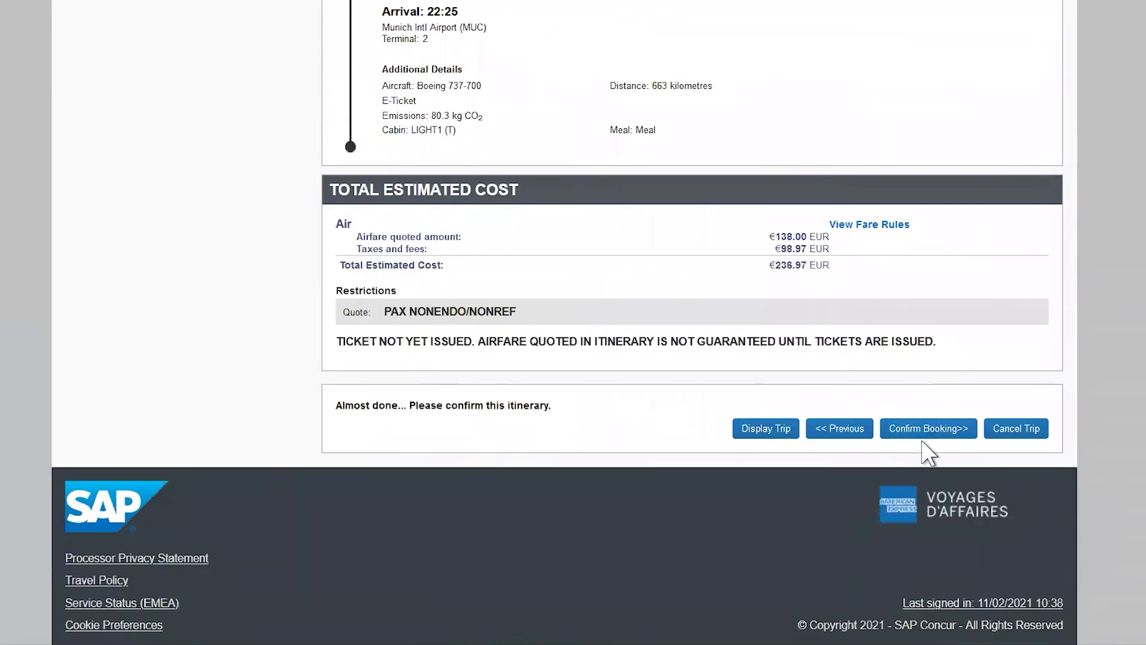
left_click(927, 445)
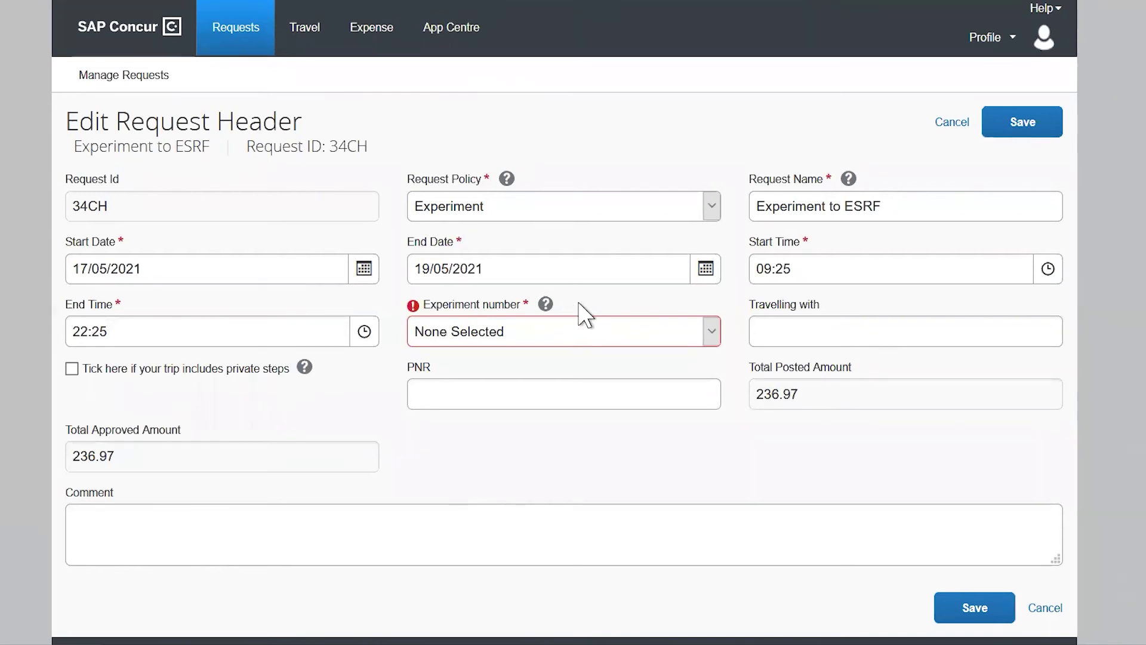
View the request policy options, keeping Experiment, and choose experiment number EV-386 BM30 17/11/2020 in the request header.
left_click(618, 212)
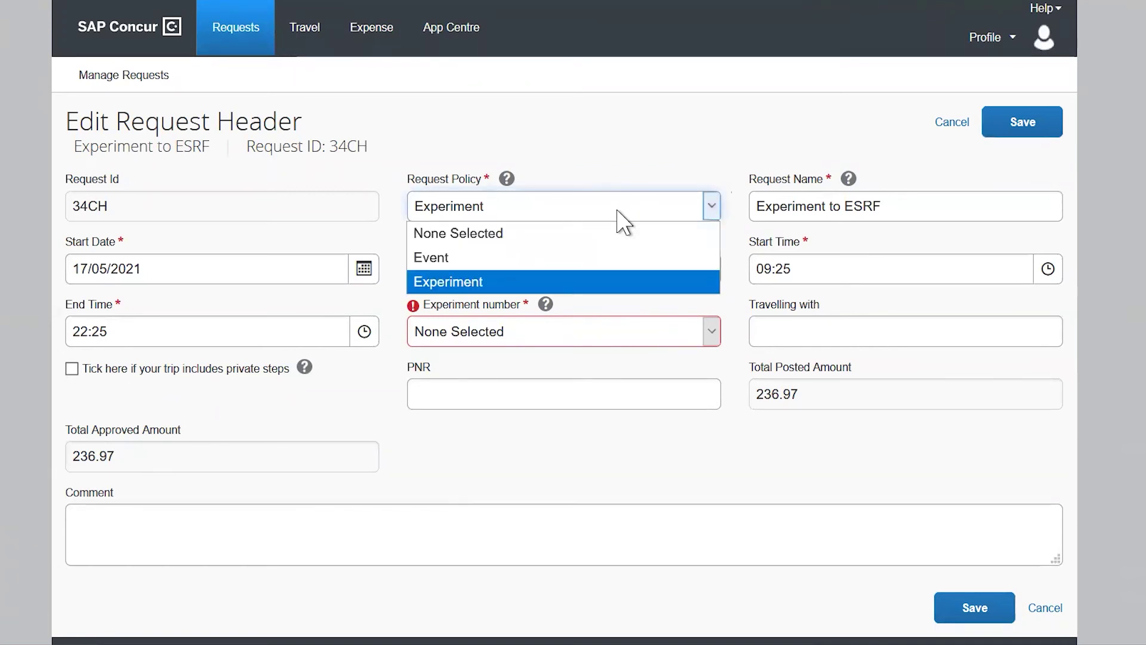
left_click(579, 143)
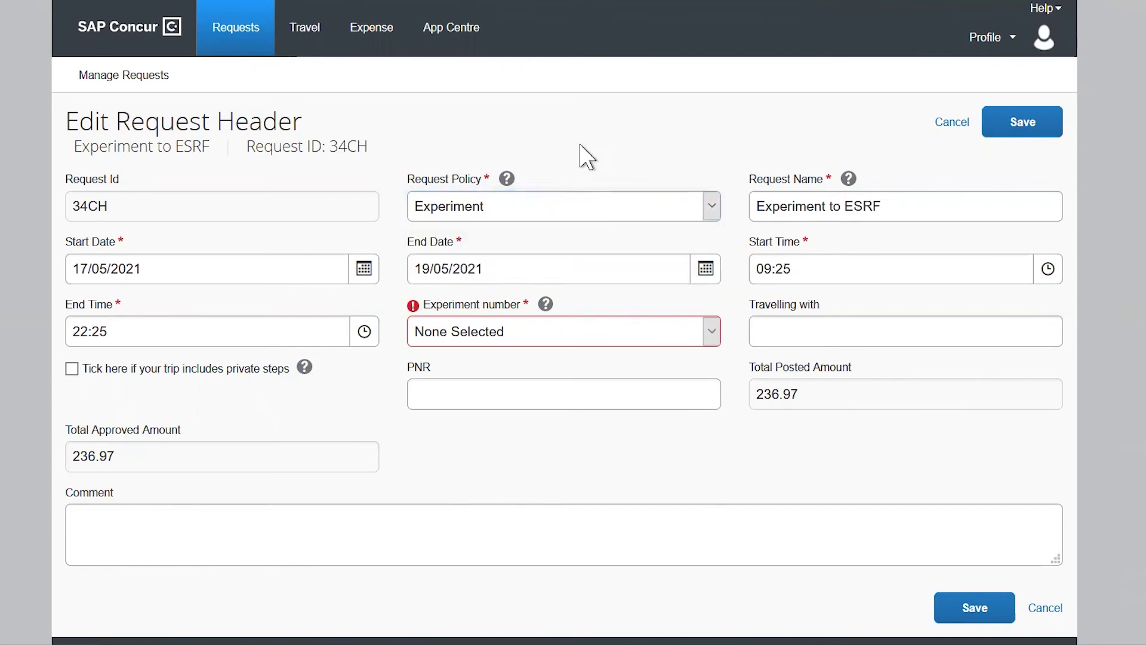
left_click(637, 343)
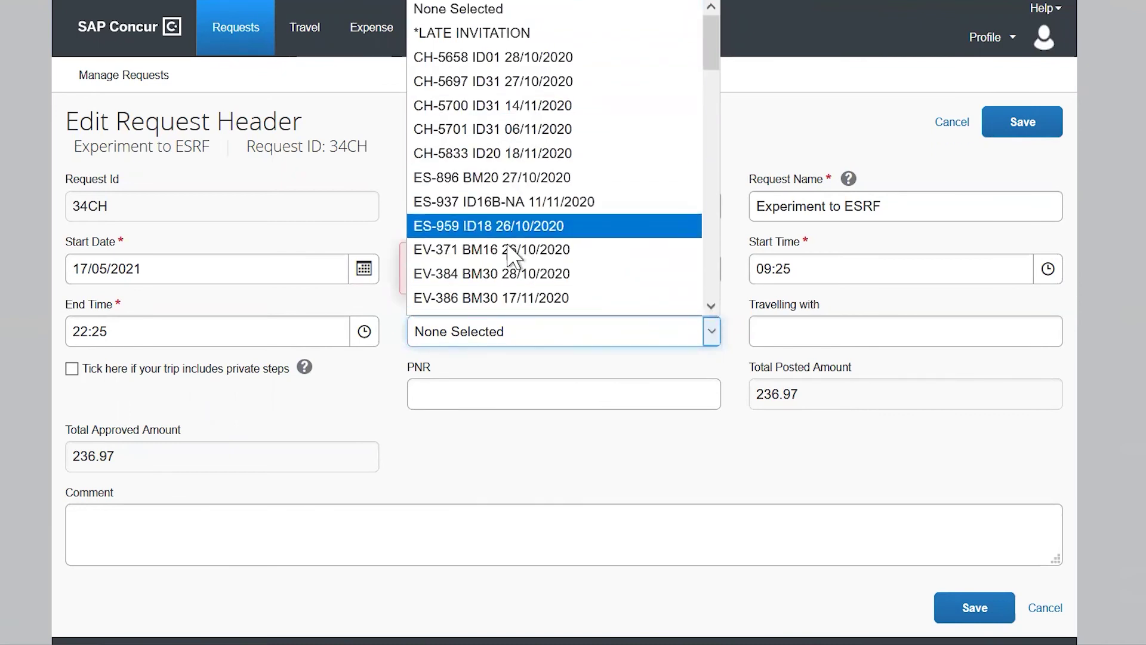
left_click(497, 298)
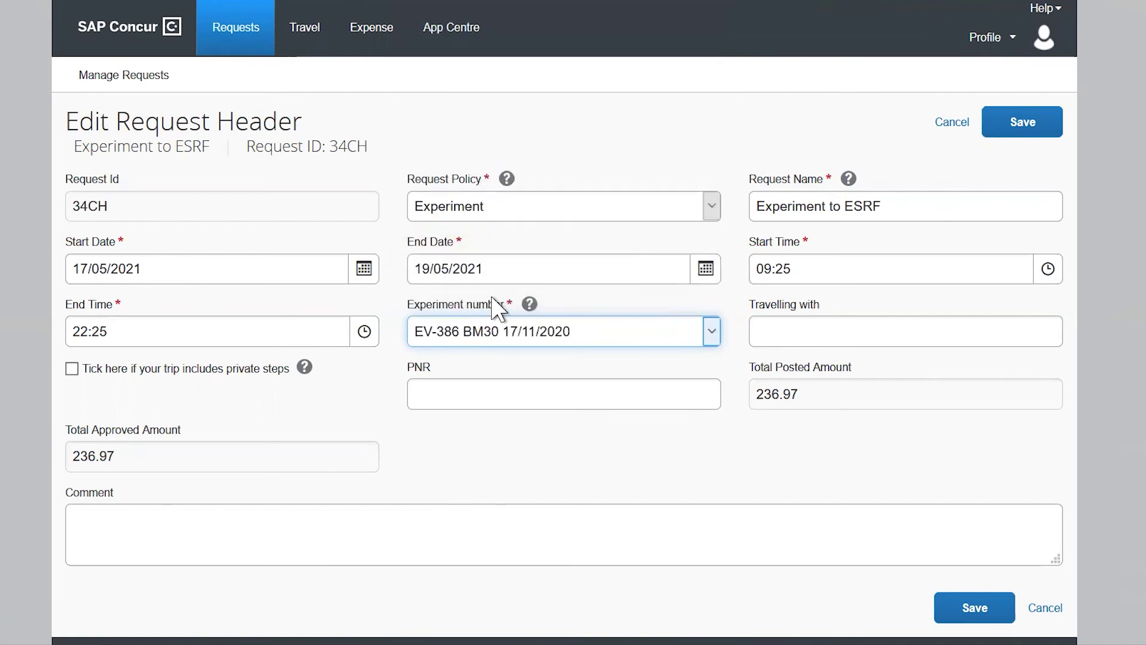
Set the experiment number to MA-4451 ID01 09/11/2020 and save the request header.
left_click(552, 333)
key("m")
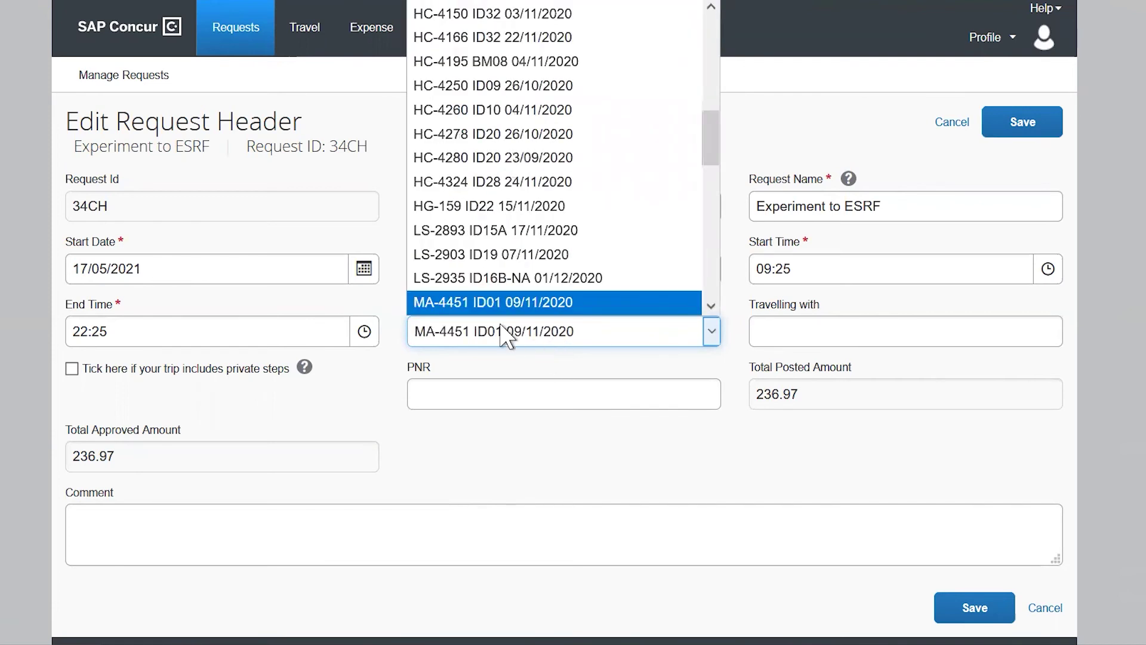
left_click(543, 301)
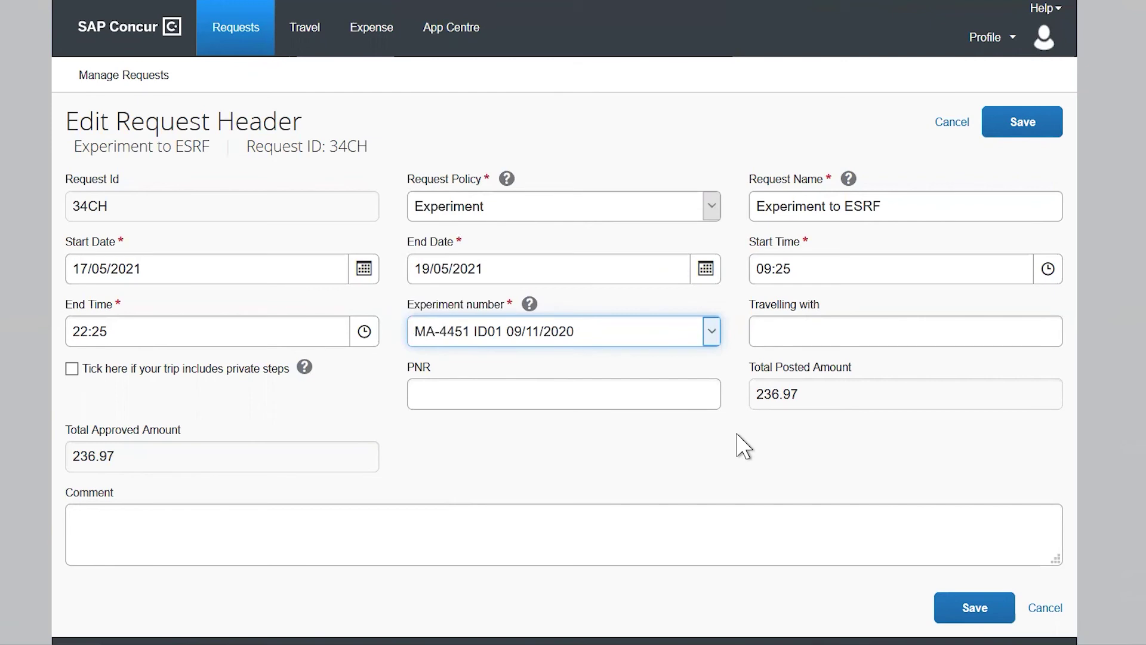
left_click(972, 608)
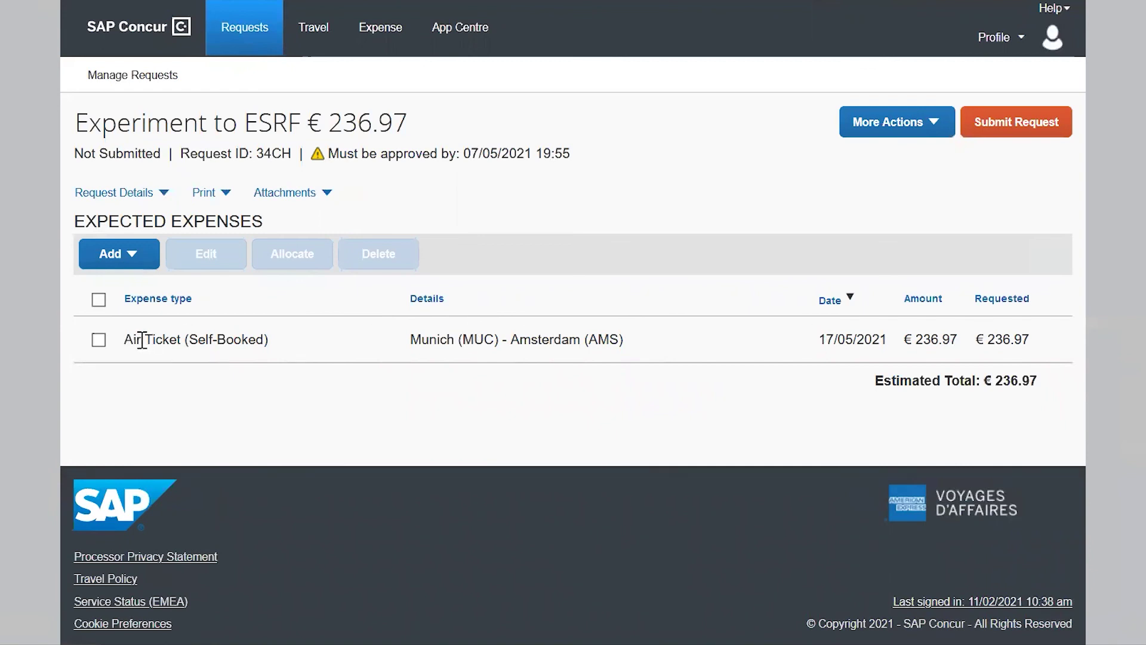
Add an "Airport shuttle - Lyon" expected expense of 40 euros to the request and save it.
left_click(128, 274)
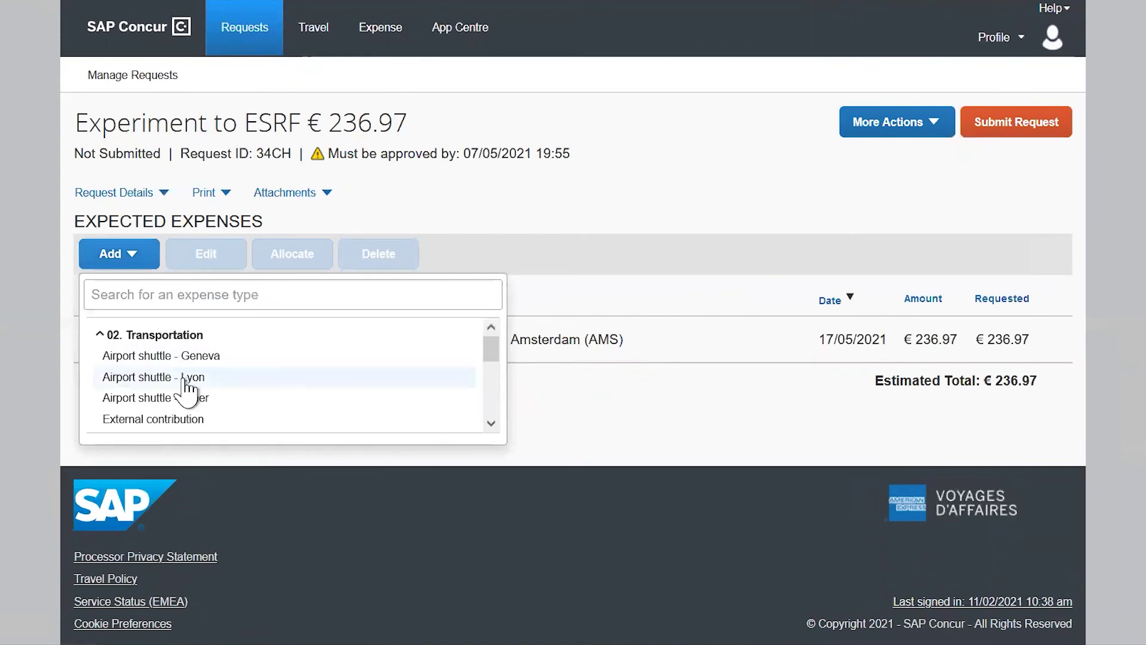
left_click(187, 382)
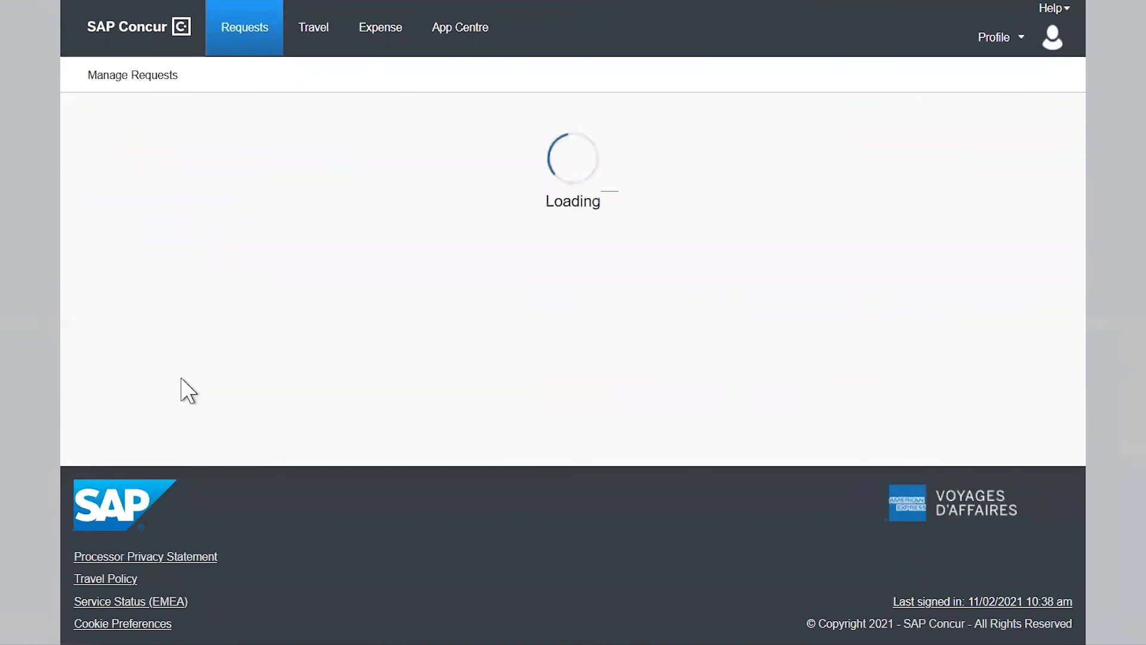
left_click(645, 206)
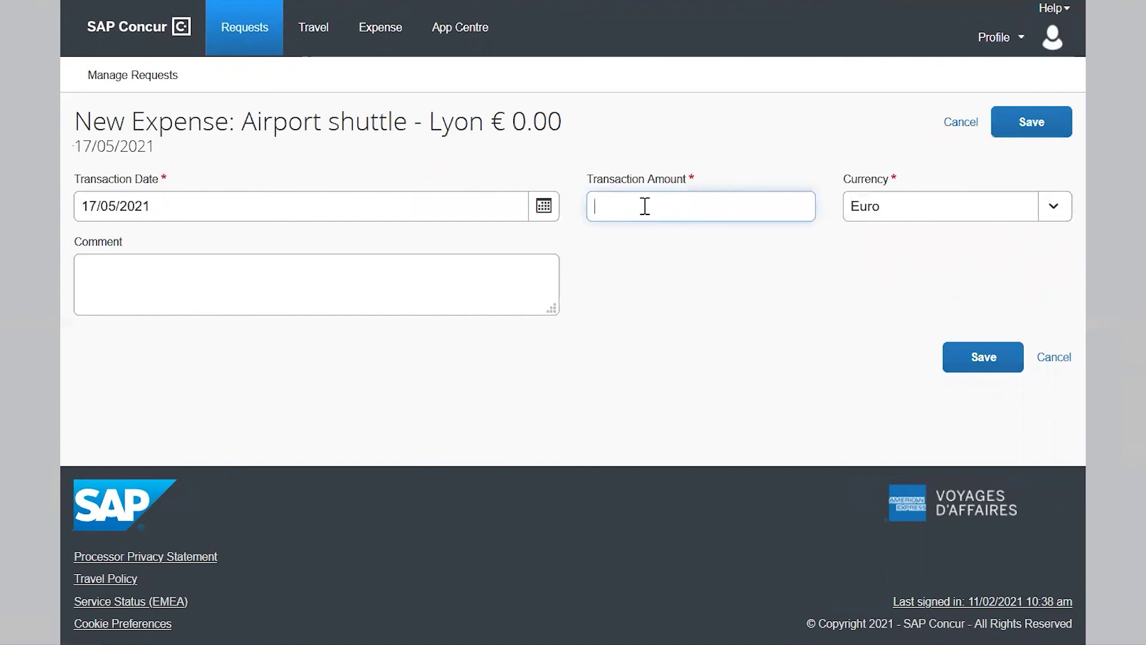
type("40")
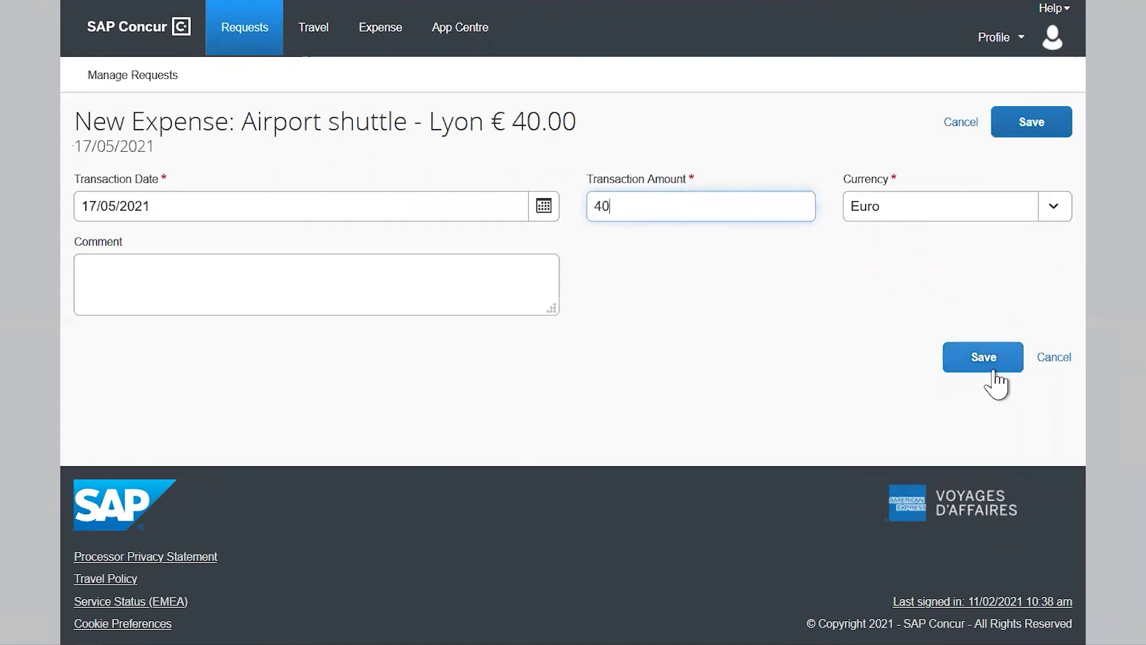
left_click(992, 368)
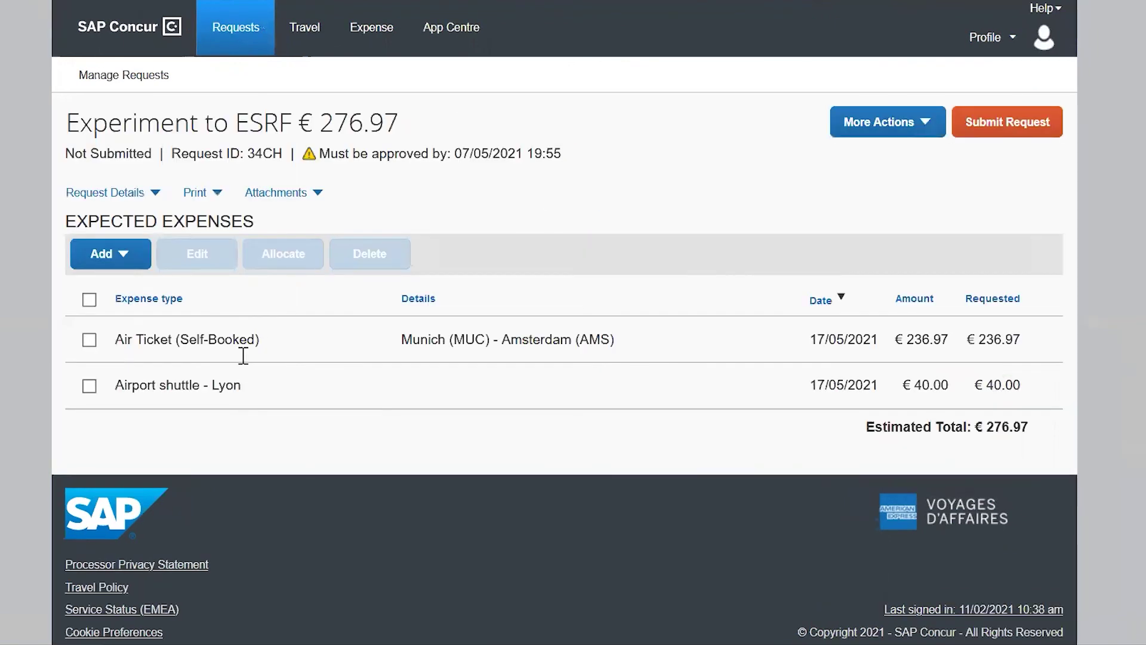
Add a "Public Transport" expected expense of 32 euros to the request and save it.
left_click(127, 265)
scroll(203, 398, "down", 3)
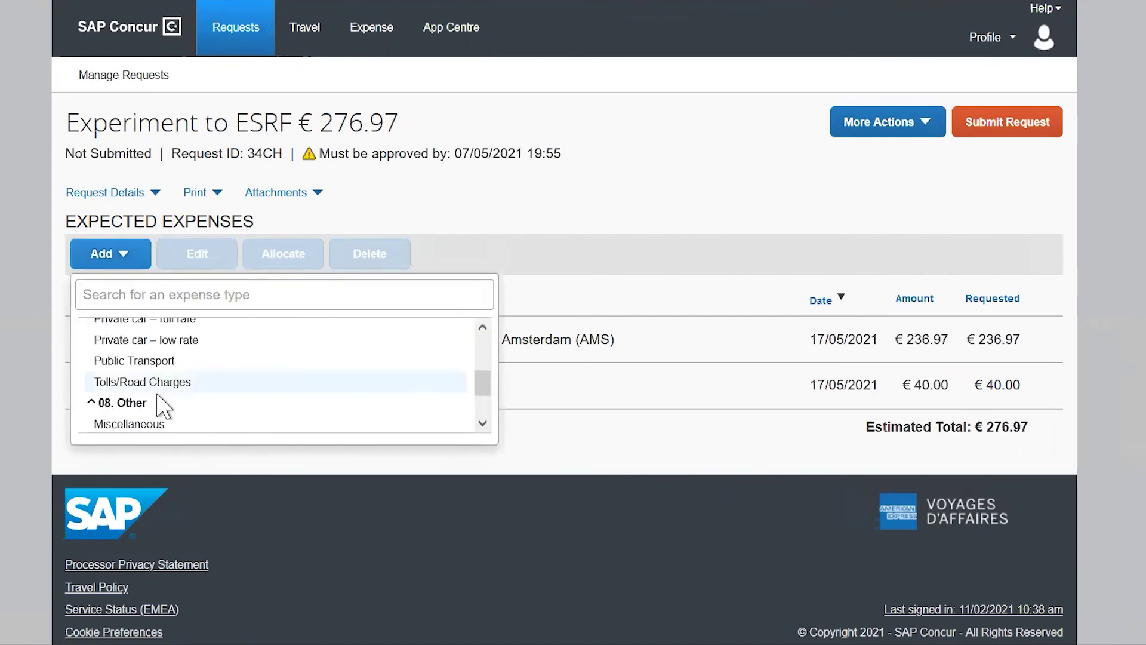
left_click(219, 361)
left_click(662, 203)
type("32")
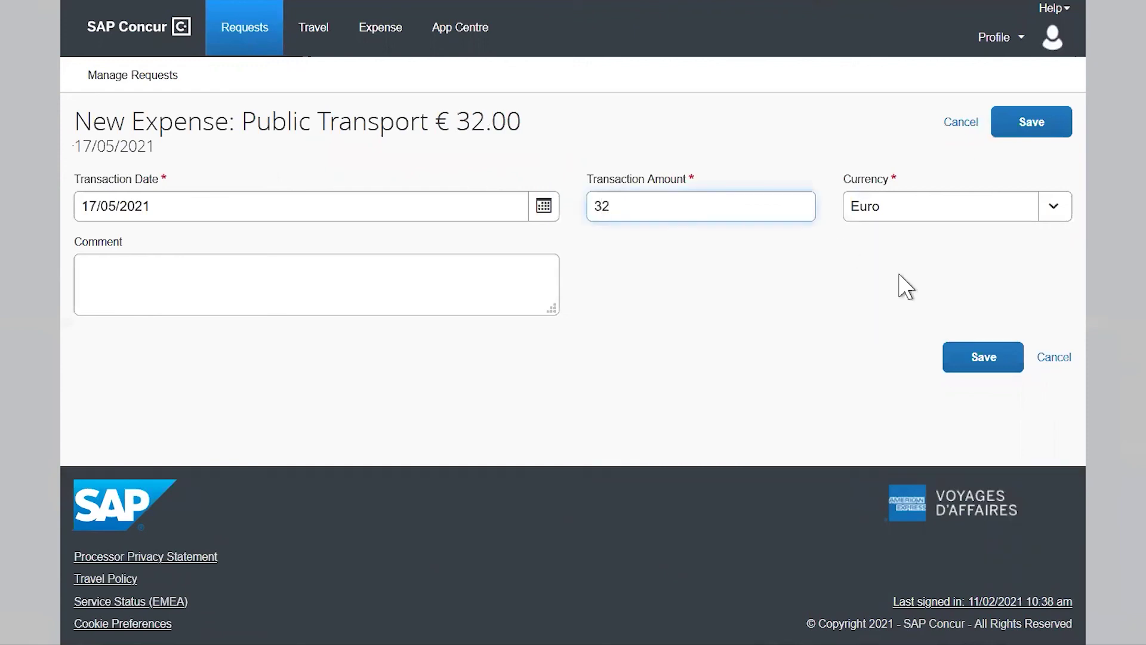
left_click(963, 352)
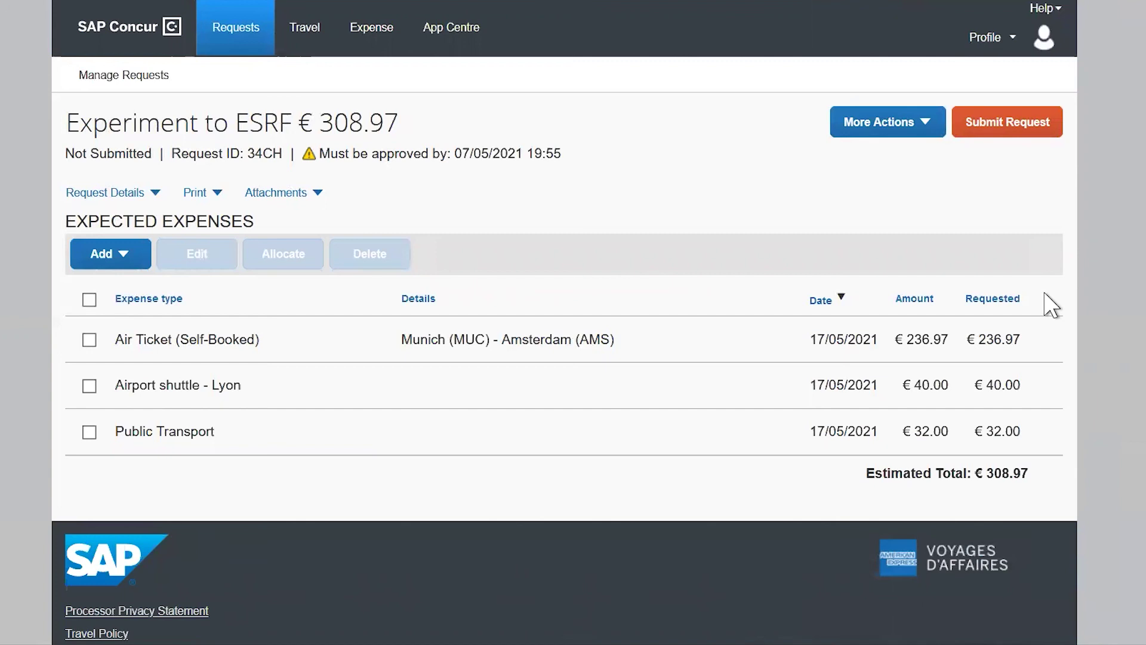
Try to submit the "Experiment to ESRF" request and dismiss the dialog.
left_click(1030, 131)
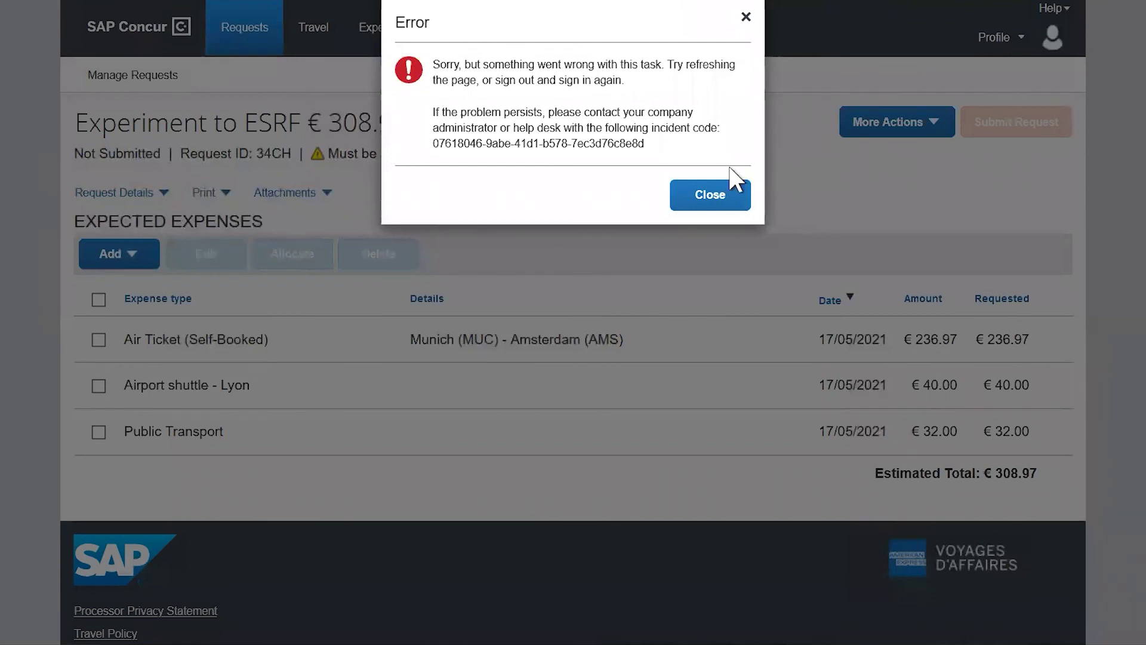
left_click(694, 199)
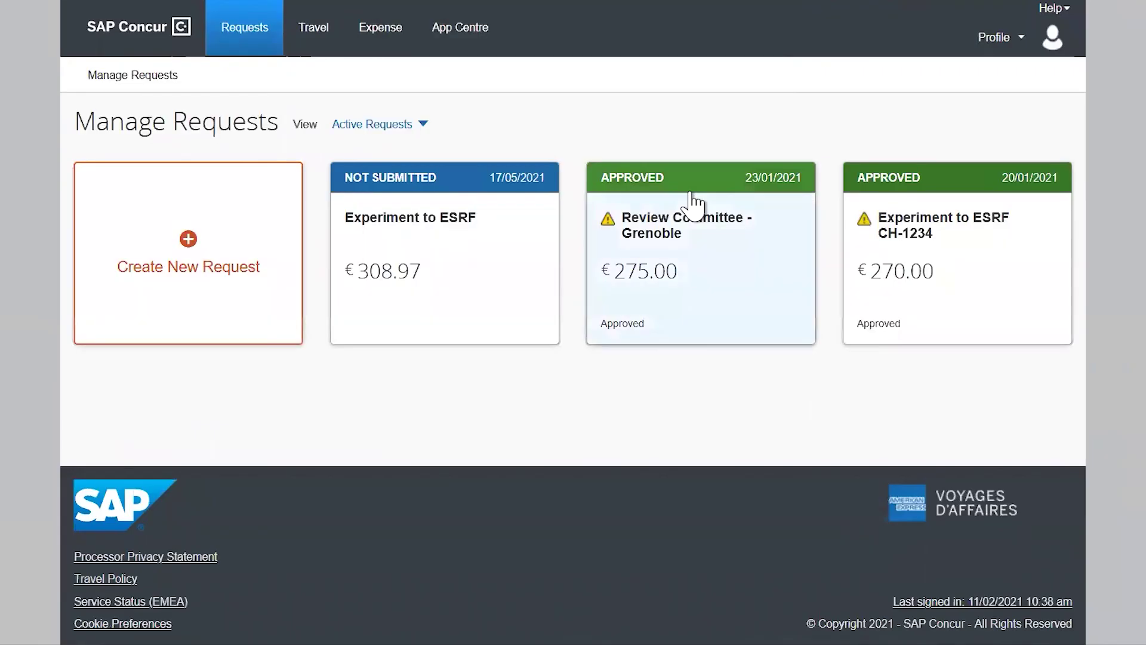